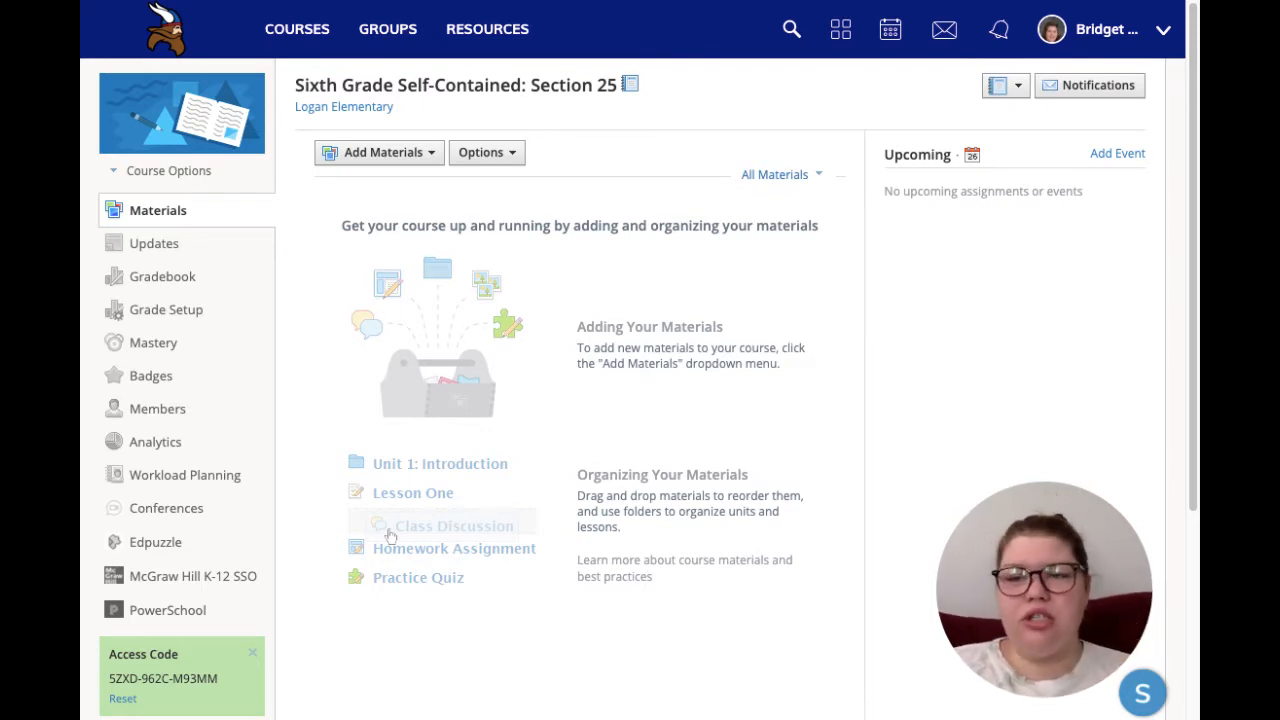
Replace the course's profile picture with the image file art.png and close the picture editor.
mouse_move(252, 135)
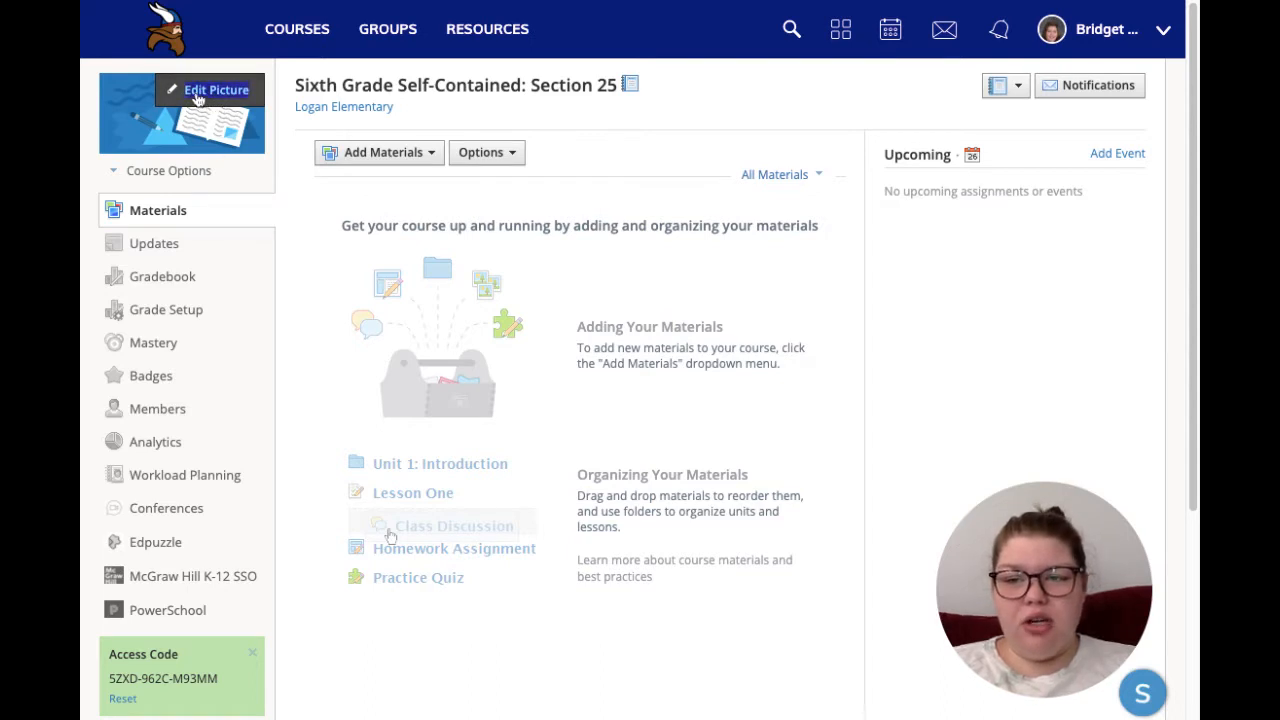
left_click(198, 97)
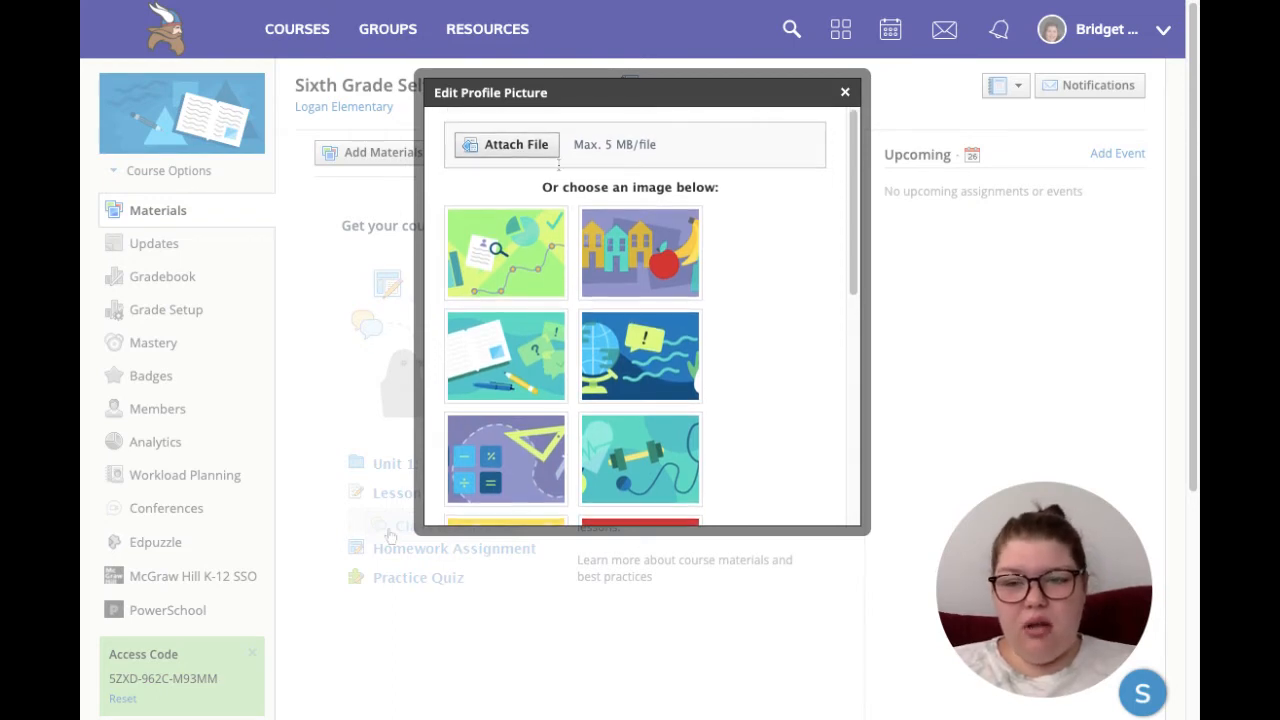
left_click(488, 152)
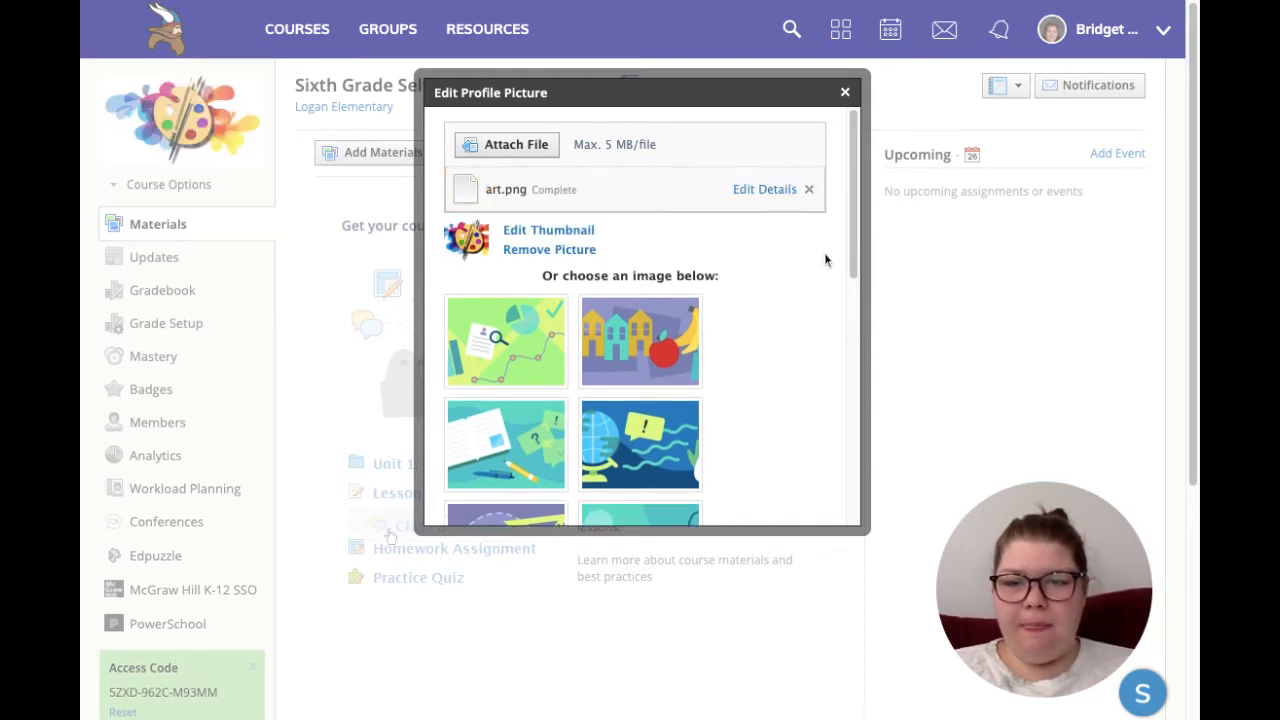
left_click_drag(860, 252, 857, 241)
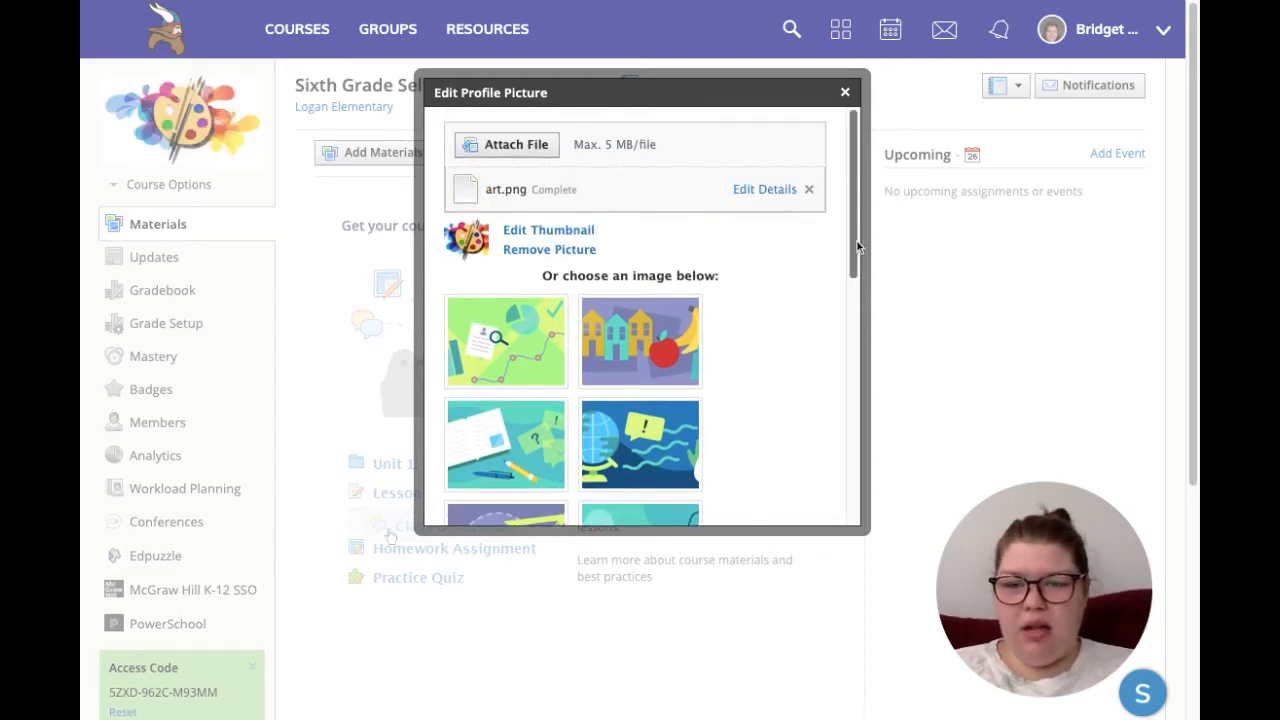
left_click(845, 93)
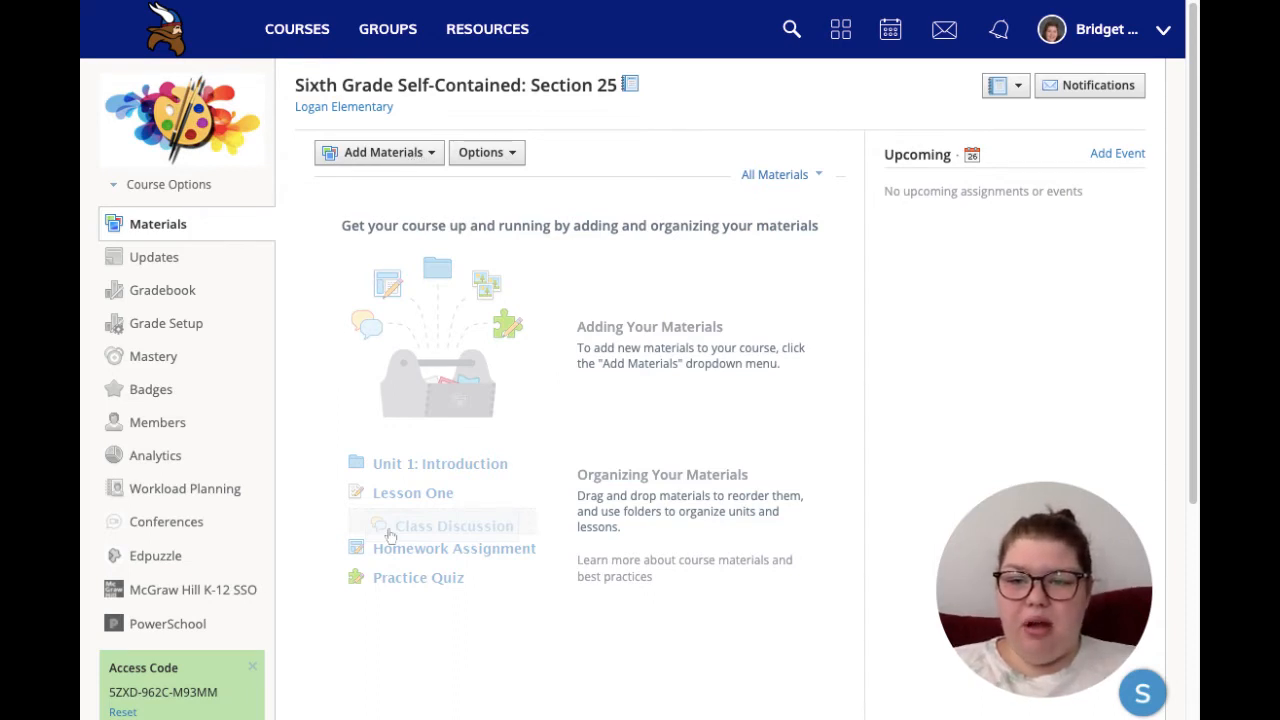
Create a yellow course materials folder titled "Trash Art".
left_click(418, 163)
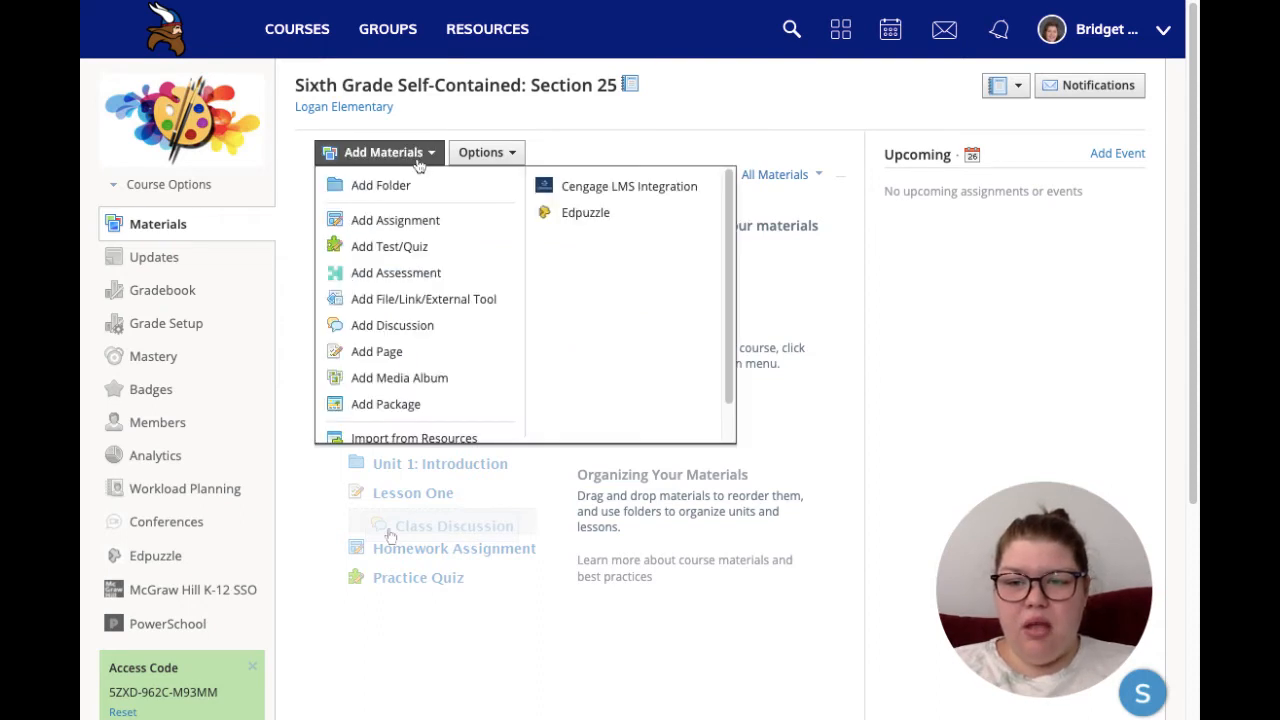
left_click(372, 192)
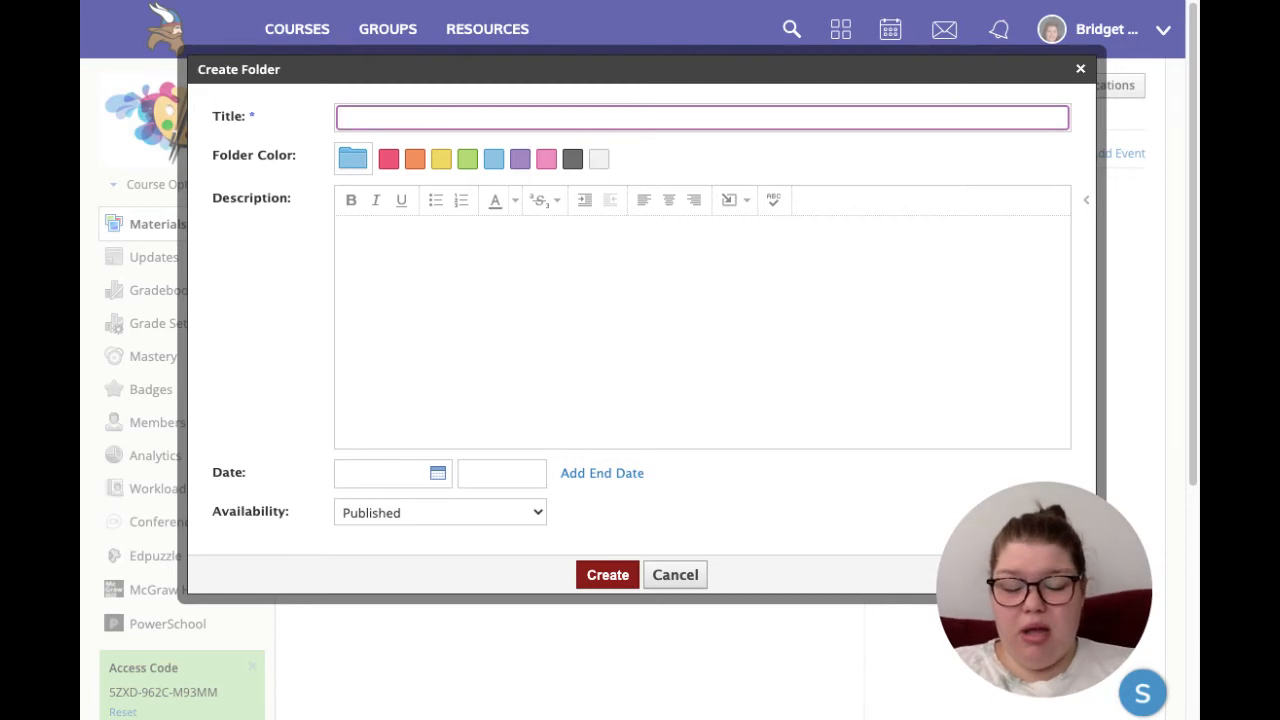
type("Trash Art")
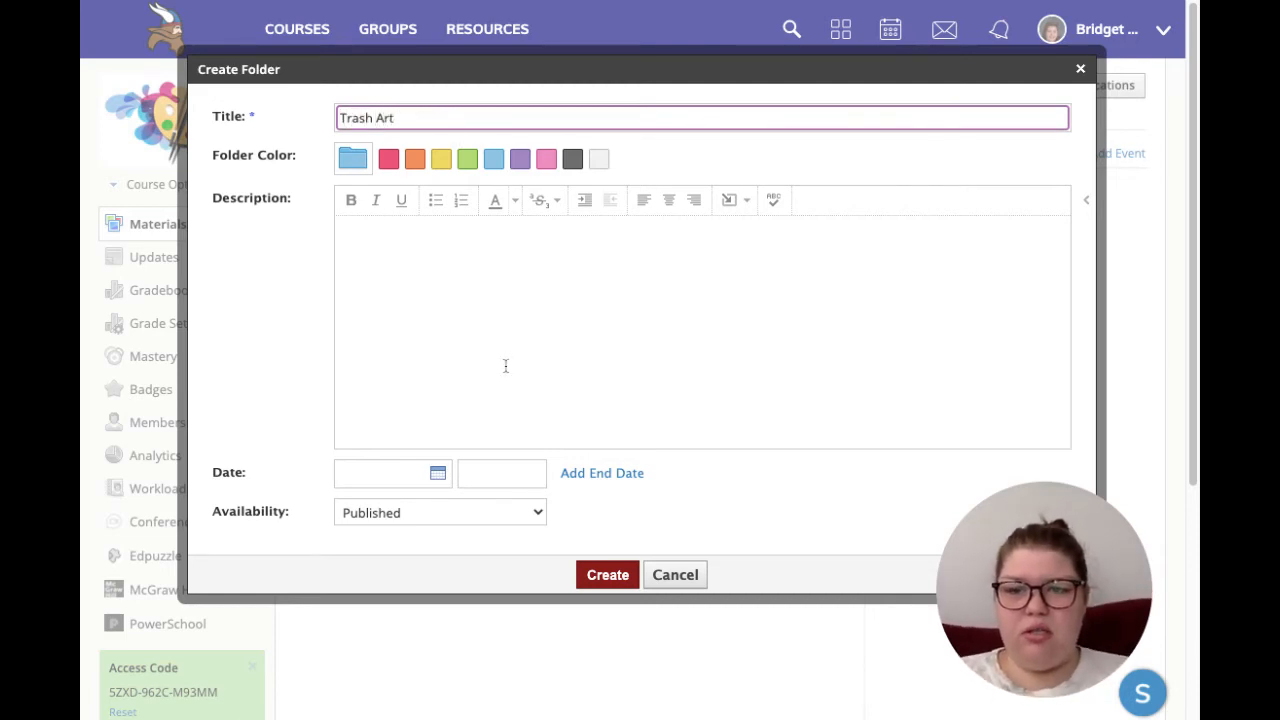
left_click(471, 234)
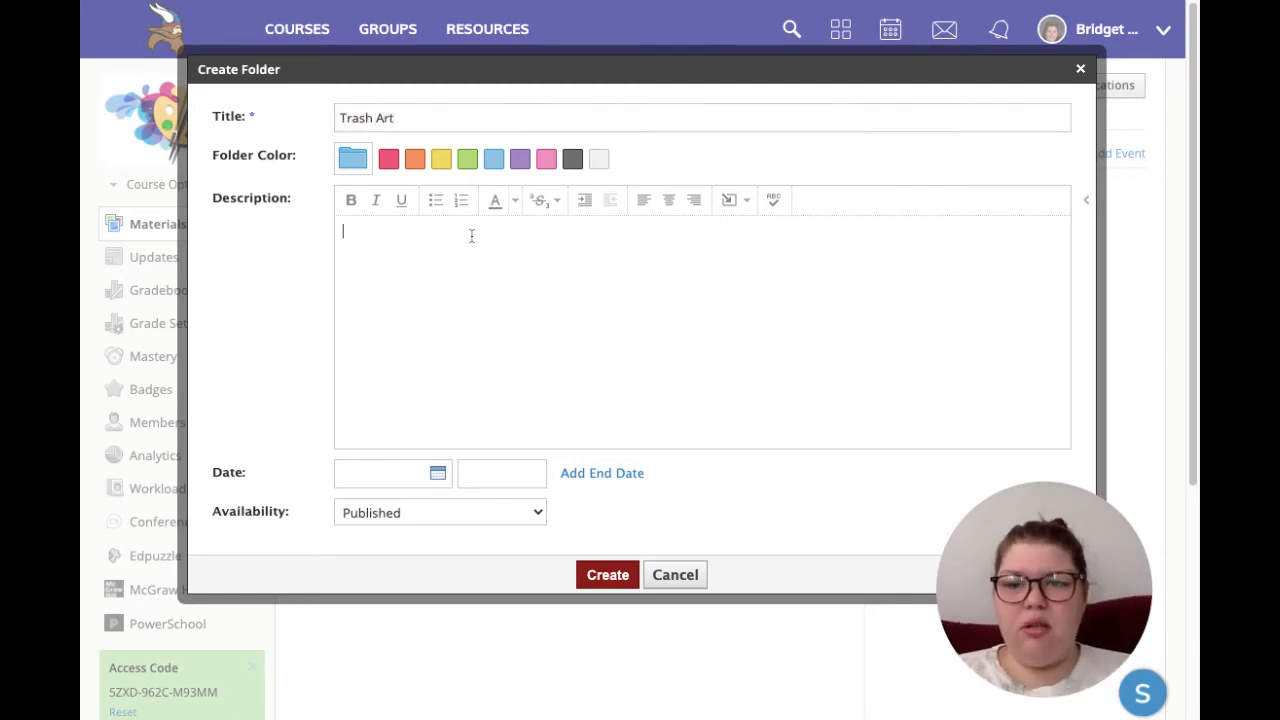
left_click(442, 160)
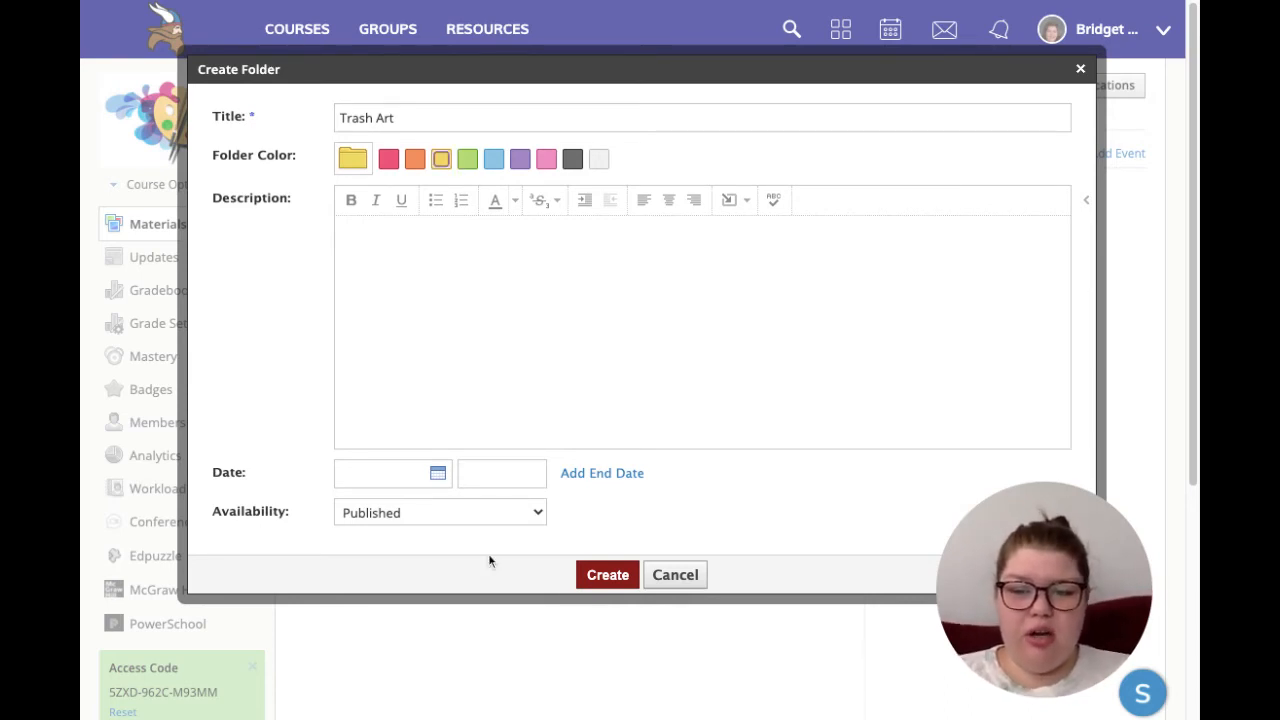
left_click(606, 583)
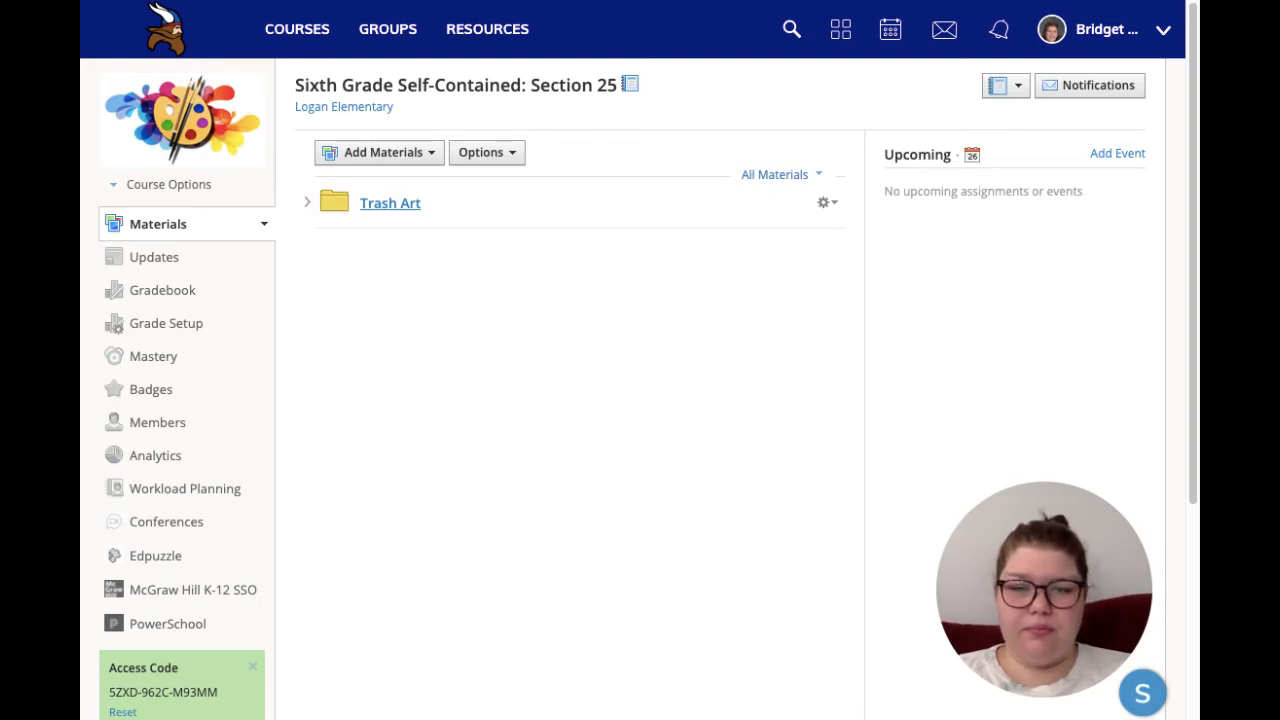
left_click(390, 203)
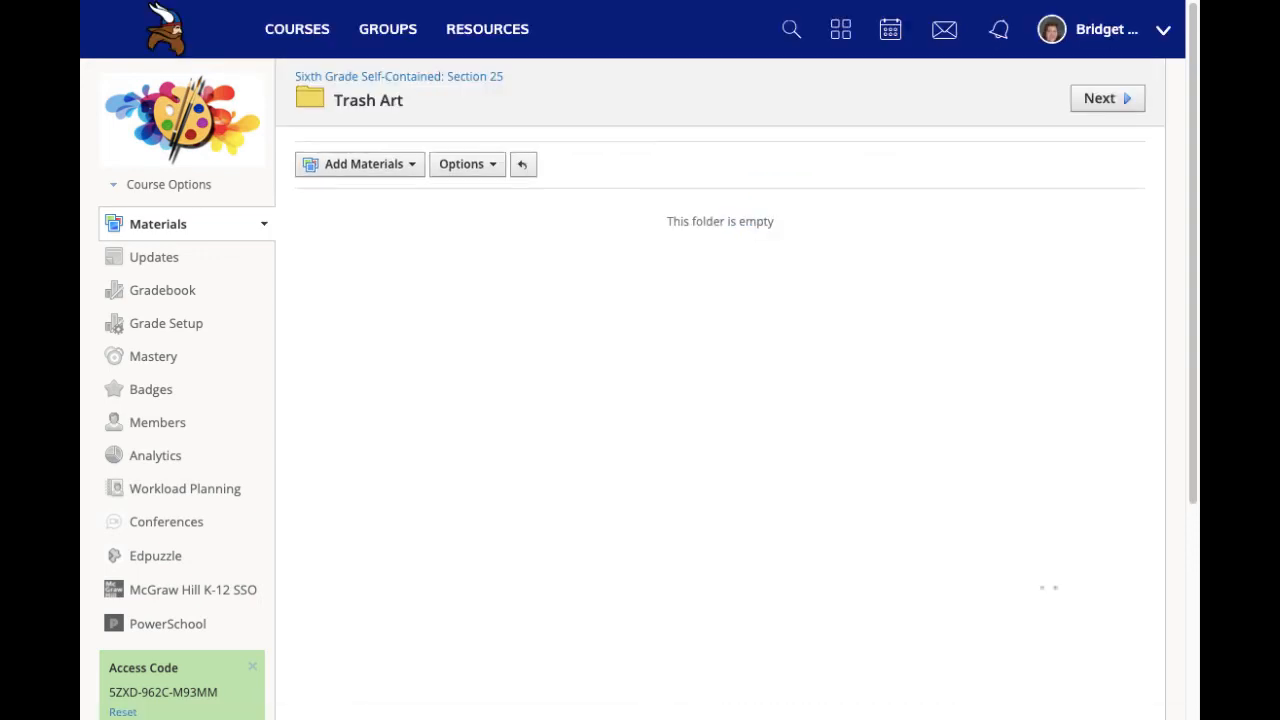
left_click(397, 174)
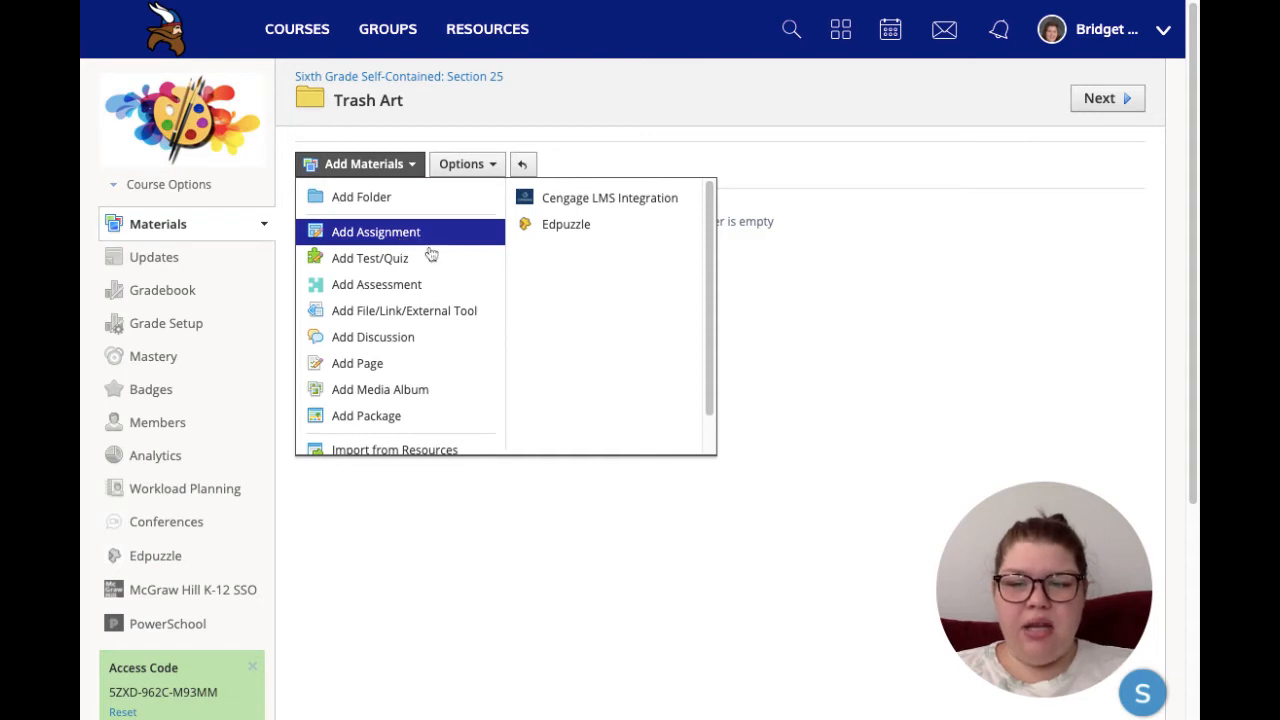
left_click(383, 318)
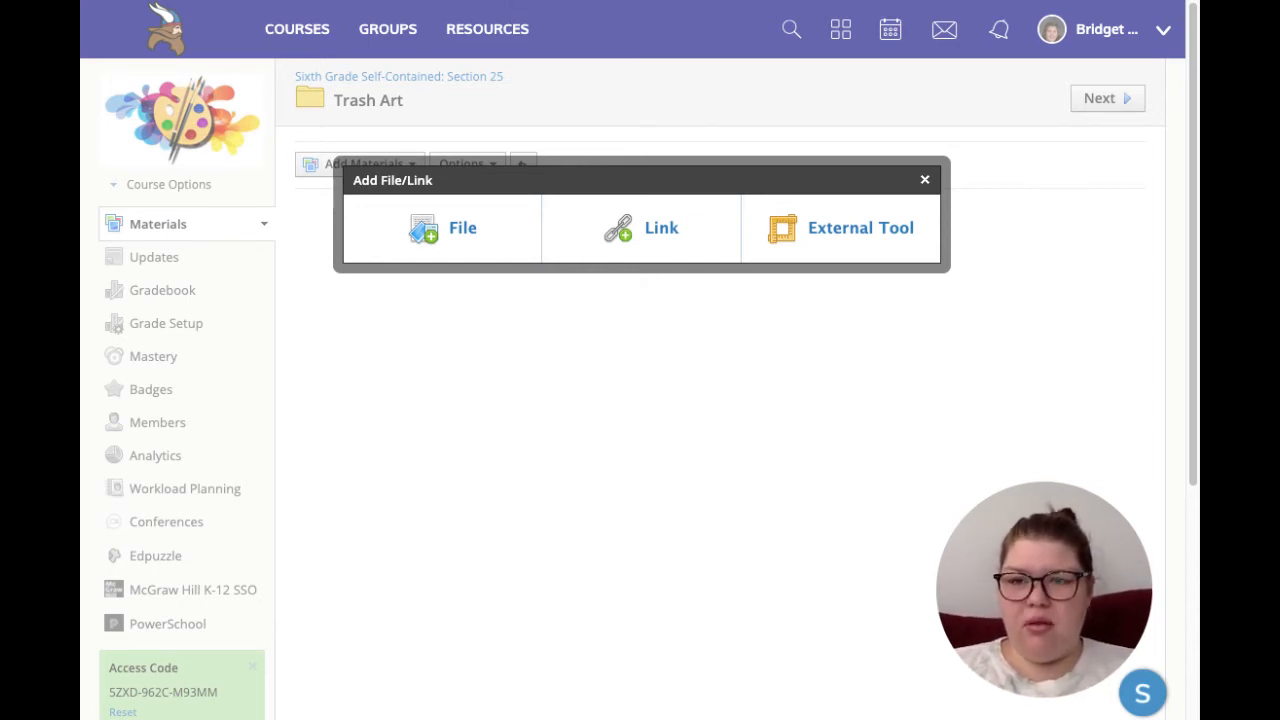
left_click(667, 234)
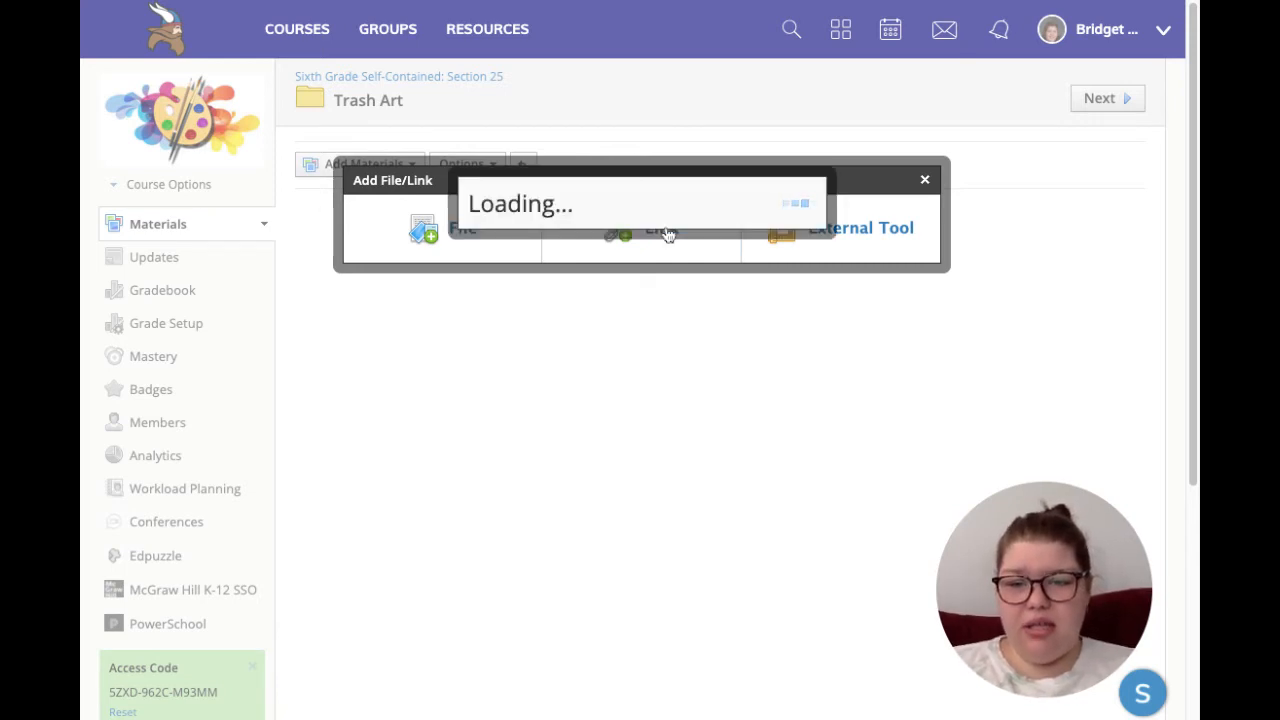
left_click(584, 192)
type("https://www.youtube.com/watch?v=K7U1Hgfebuo")
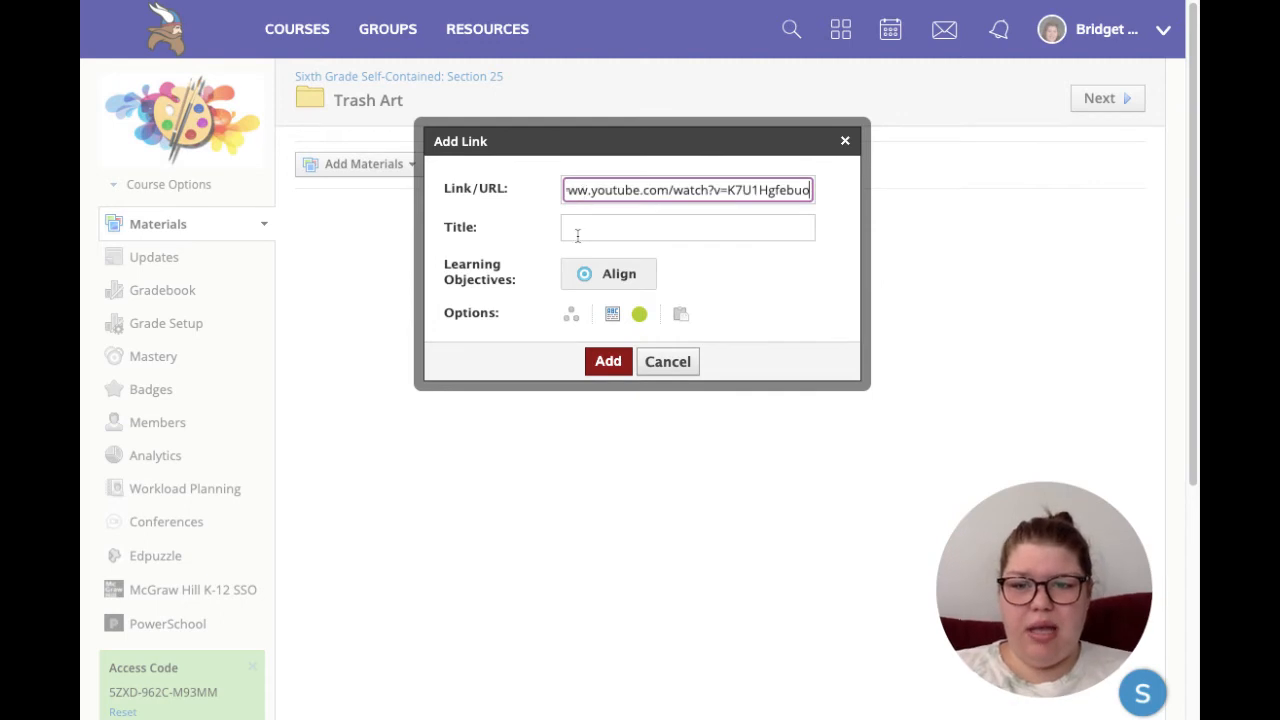
left_click(576, 233)
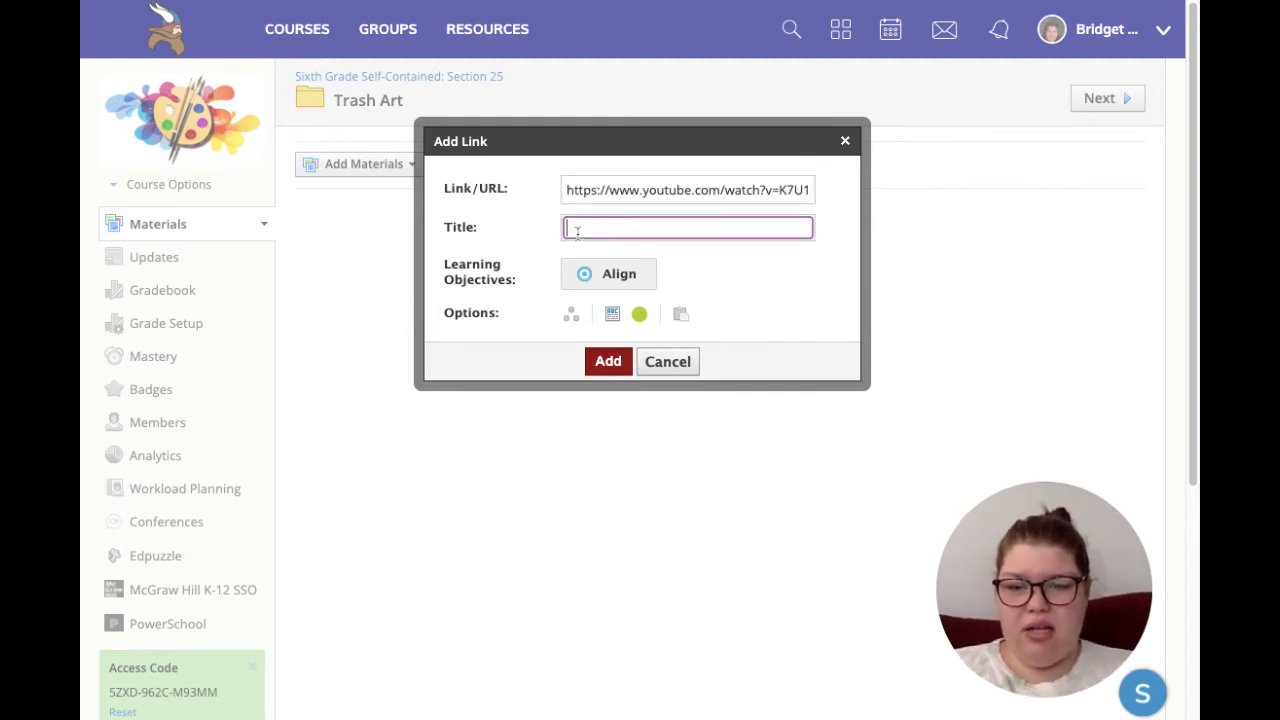
type("Dum")
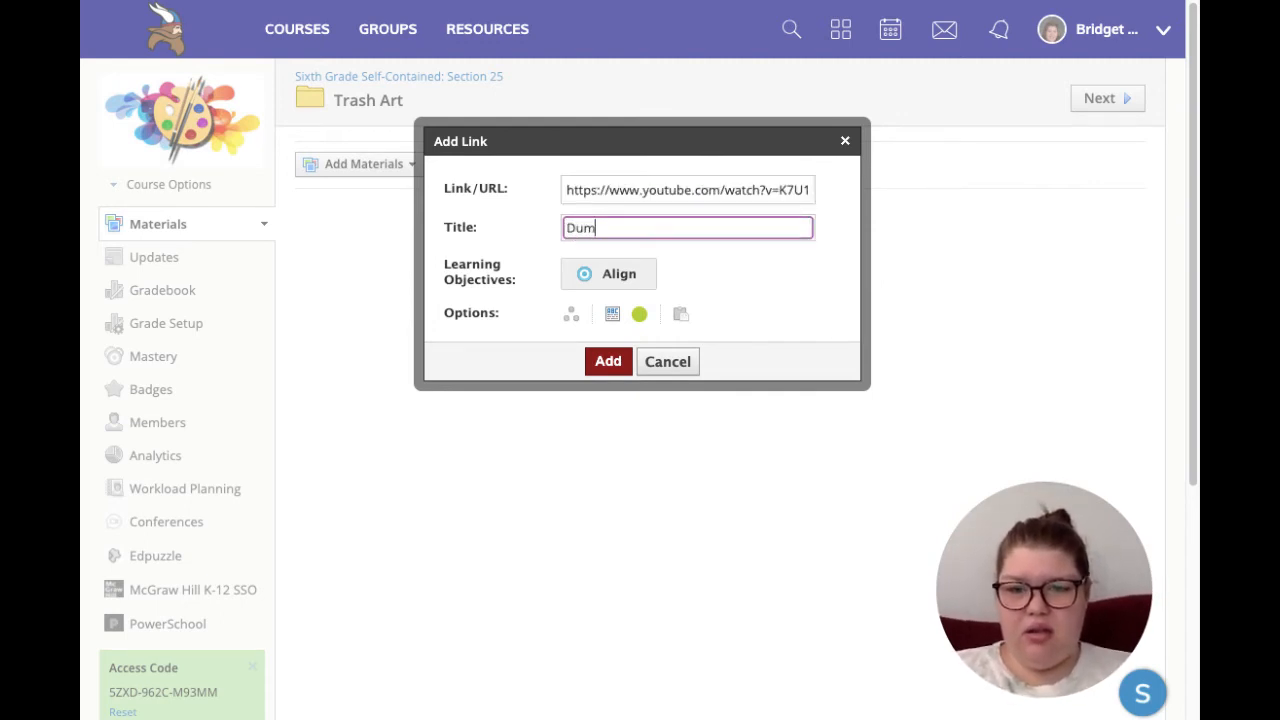
left_click(602, 246)
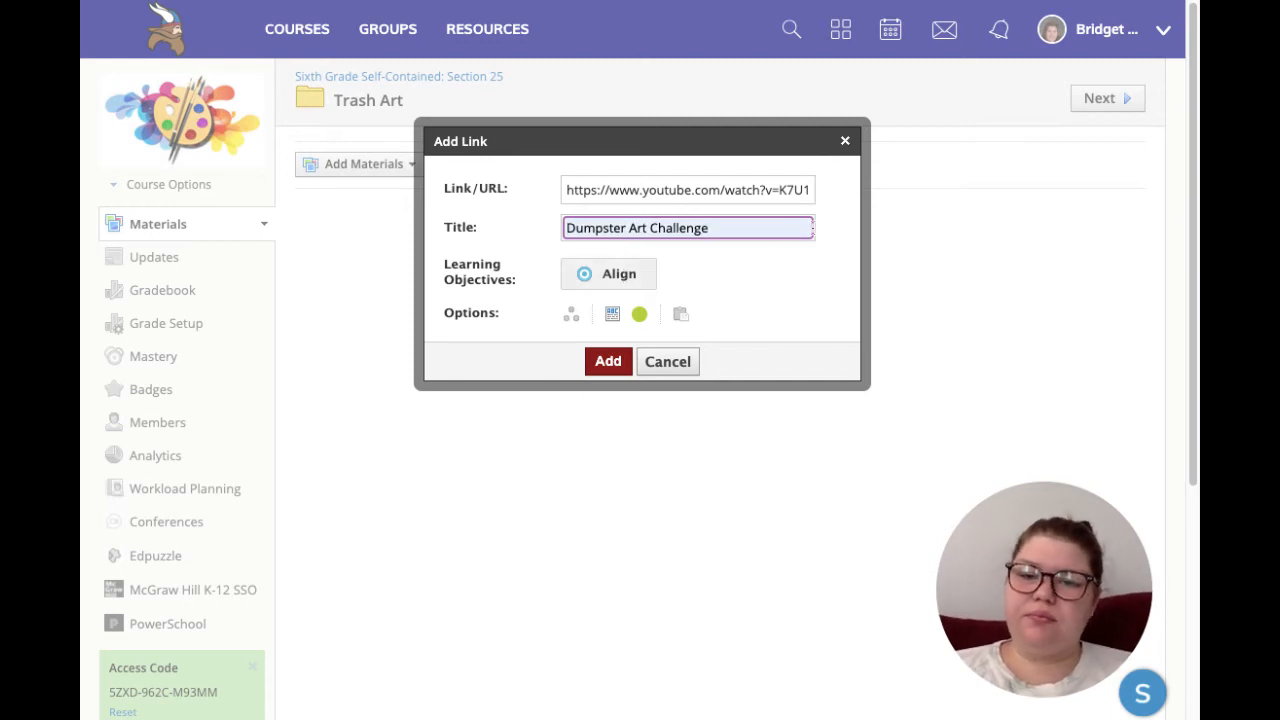
left_click(608, 366)
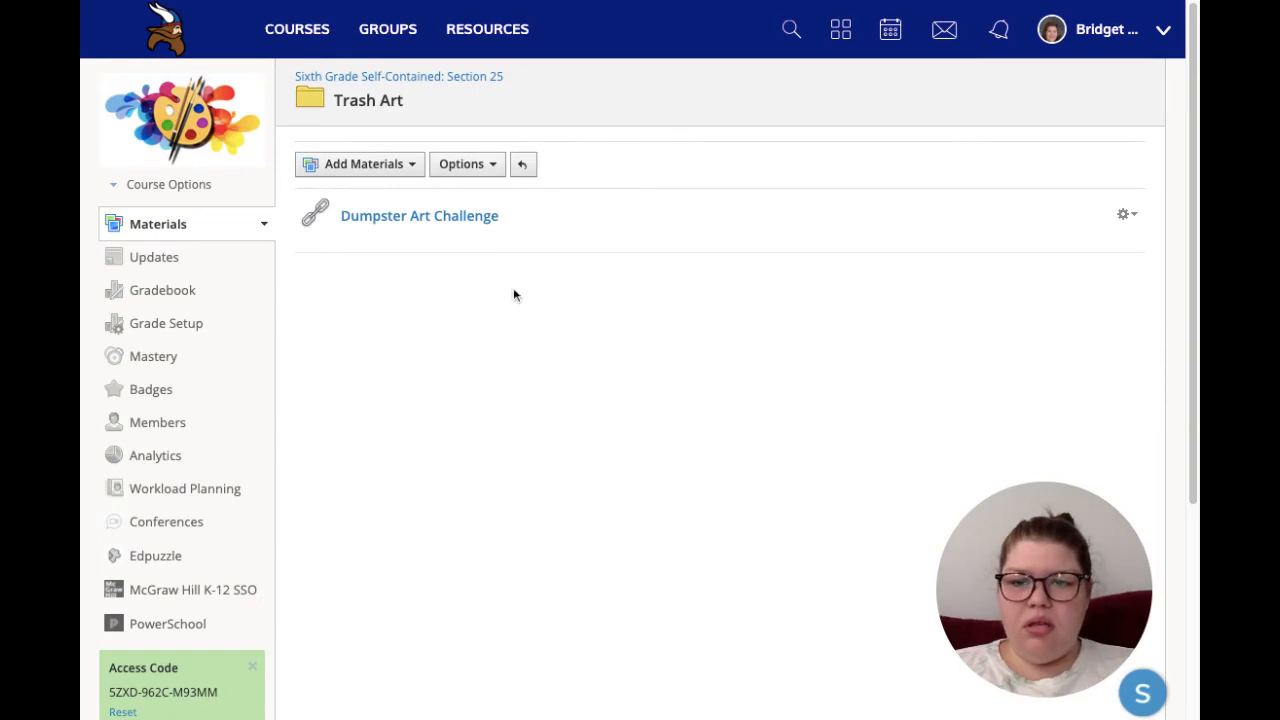
Start a new assignment in the Trash Art folder and name it "Trash Art Project #1".
left_click(369, 171)
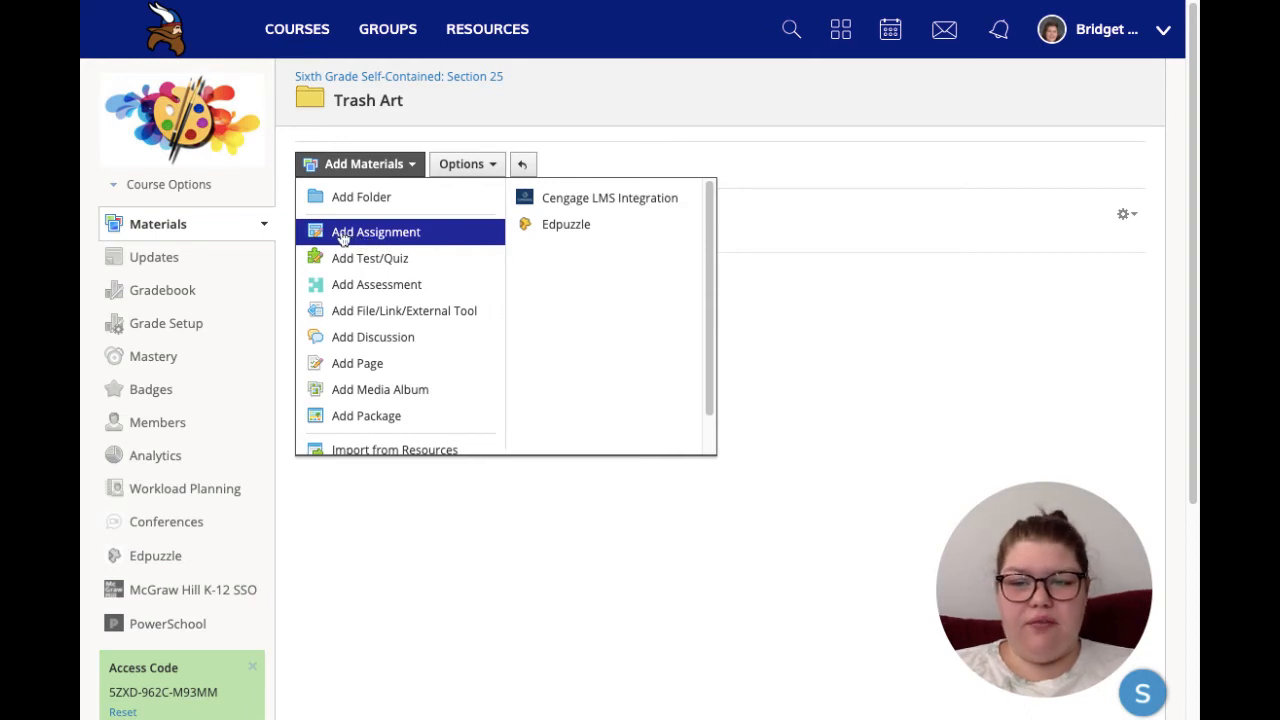
left_click(400, 235)
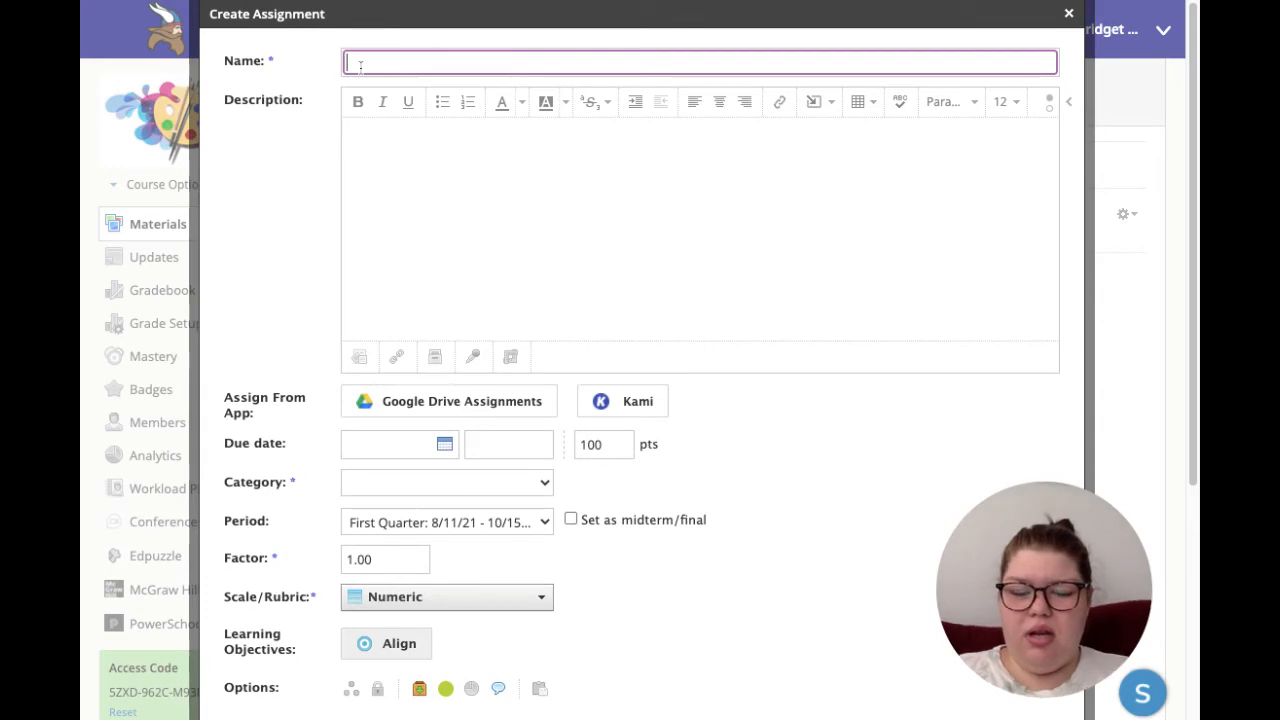
type("Trash")
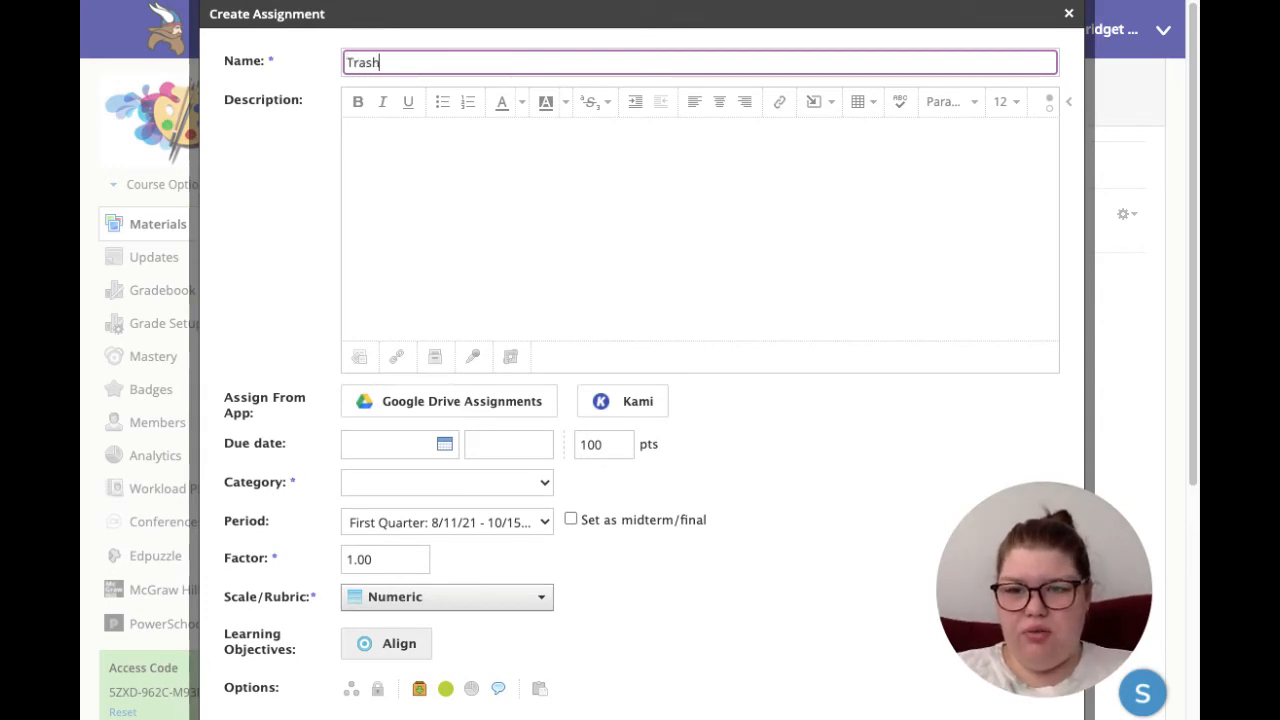
type(" Art Project #1")
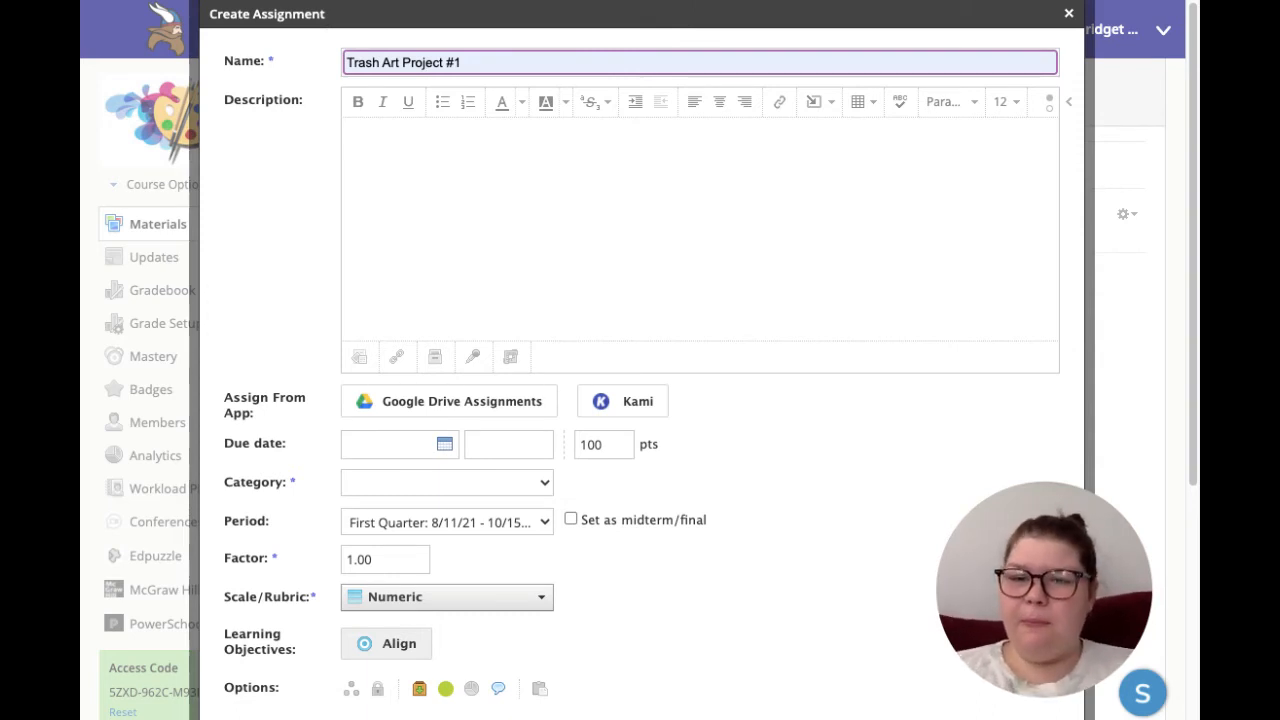
left_click(478, 178)
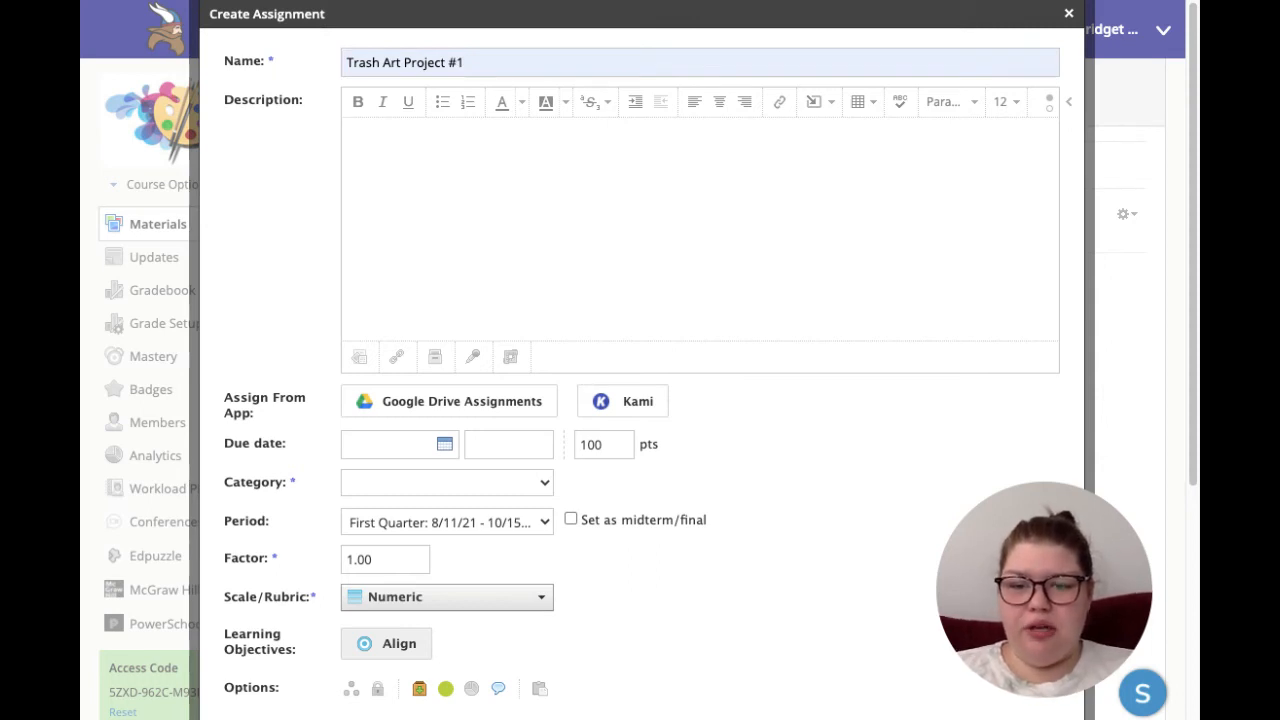
Set the assignment's due date to 9/30/21 and its value to 25 points.
left_click(444, 452)
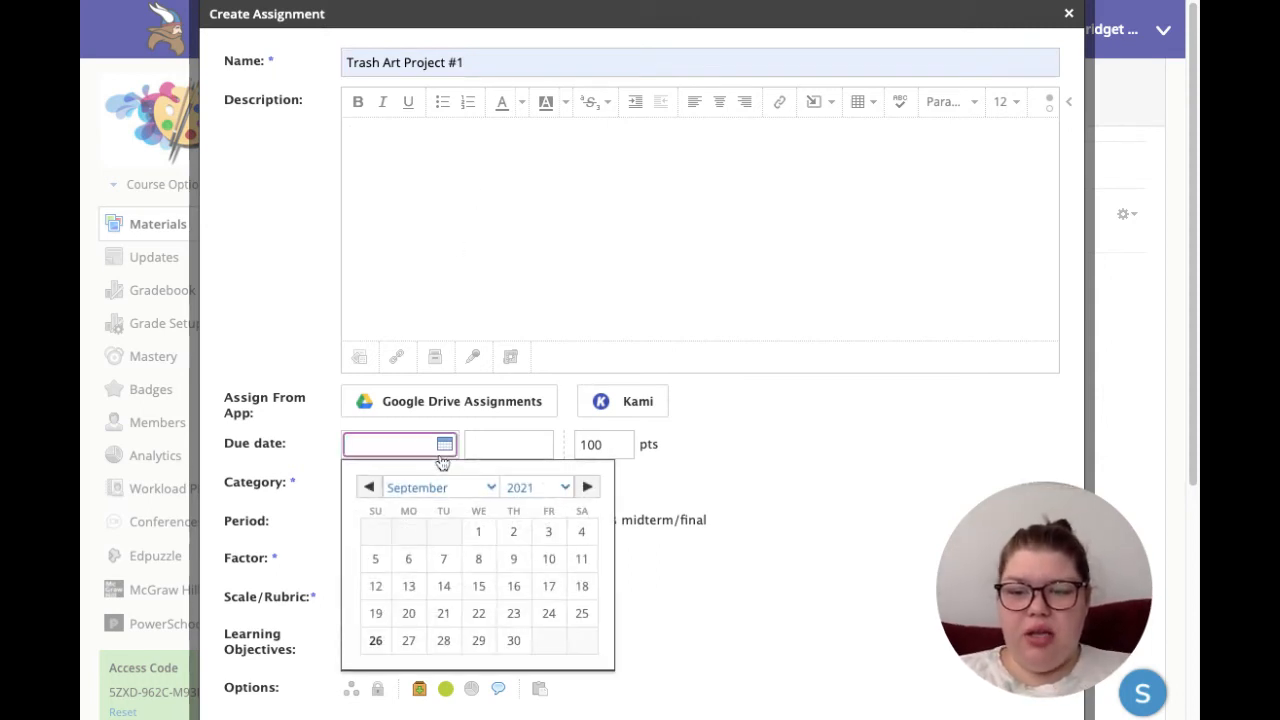
left_click(513, 640)
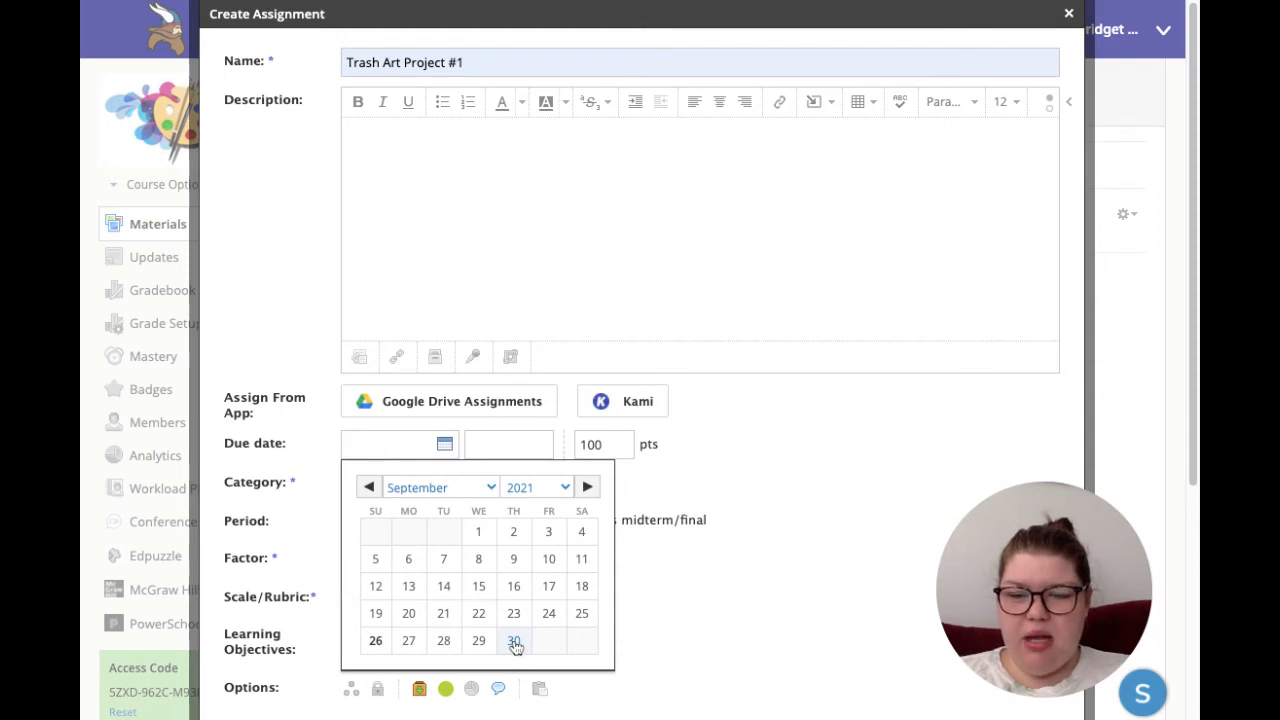
left_click(609, 449)
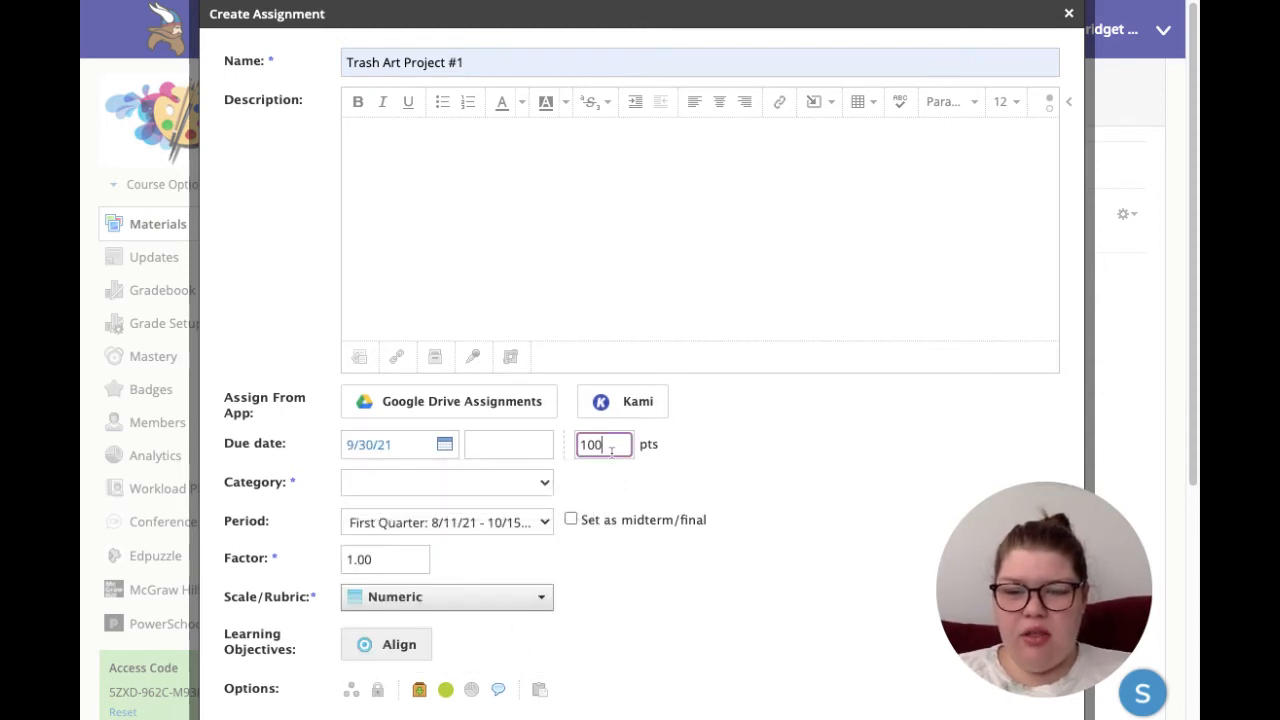
key("BackSpace")
key("BackSpace")
key("BackSpace")
type("25")
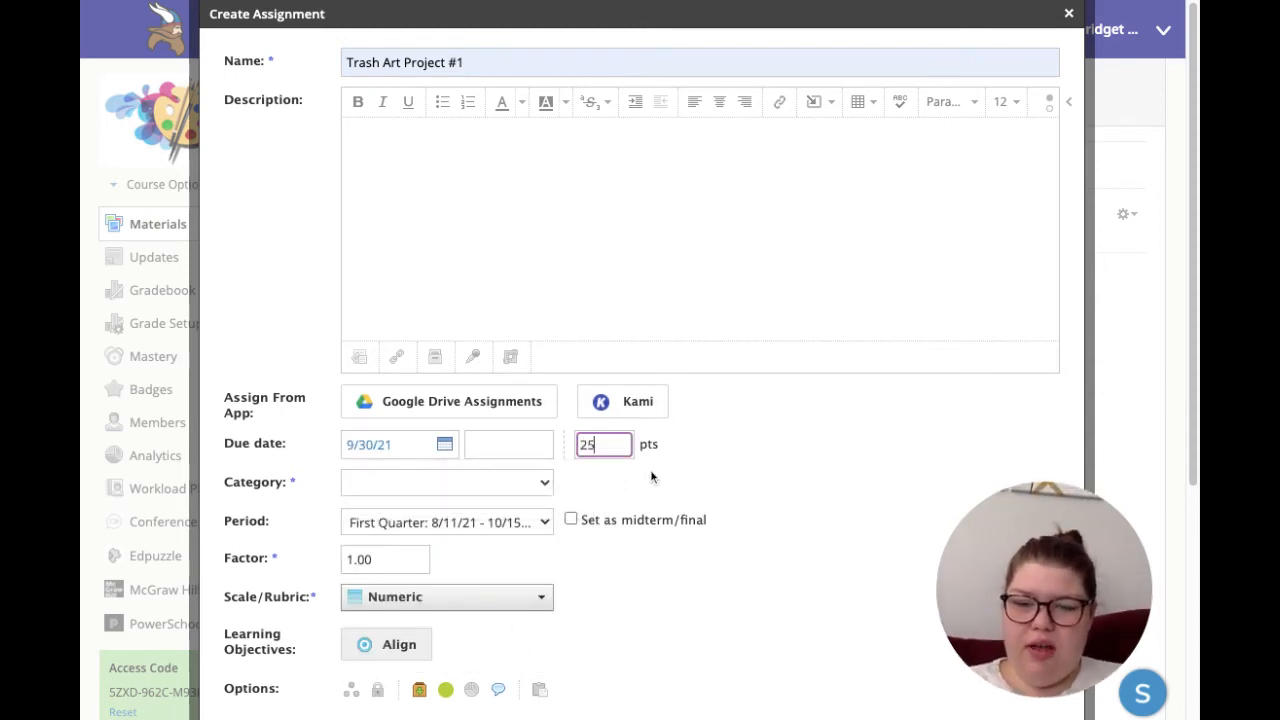
left_click(692, 503)
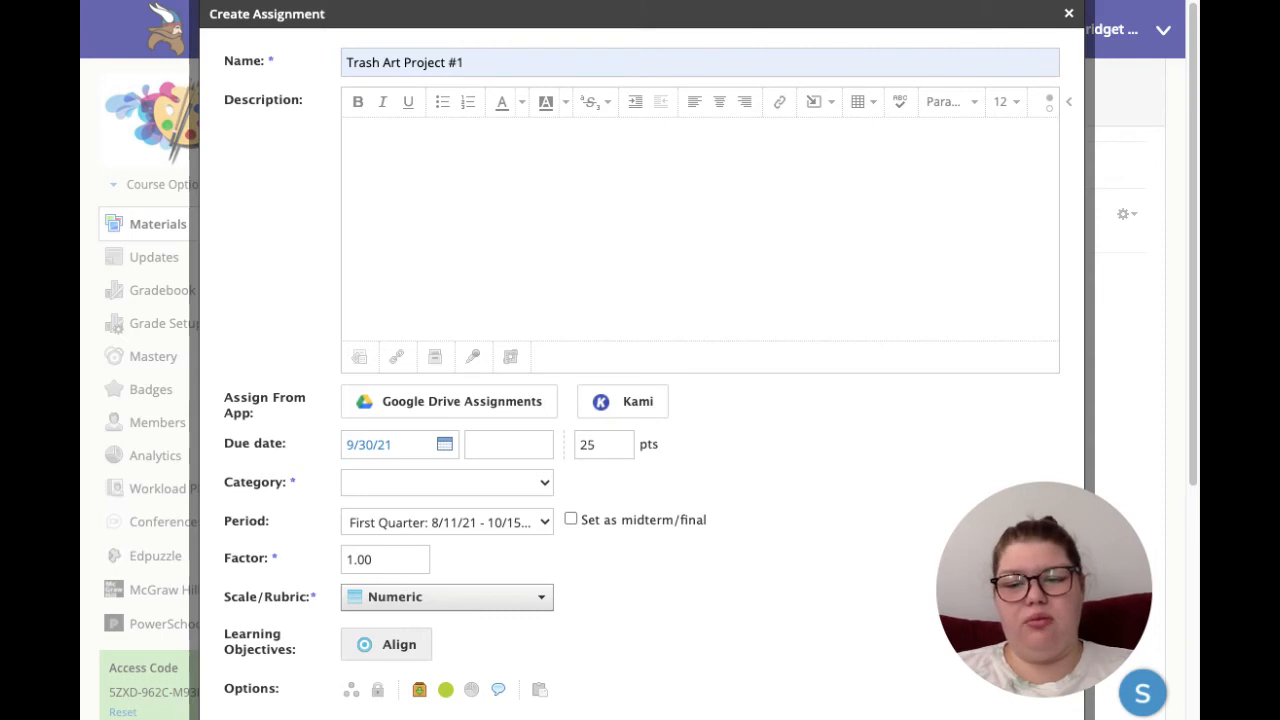
Set the assignment's category to project and try to create the assignment.
left_click(363, 521)
left_click(576, 585)
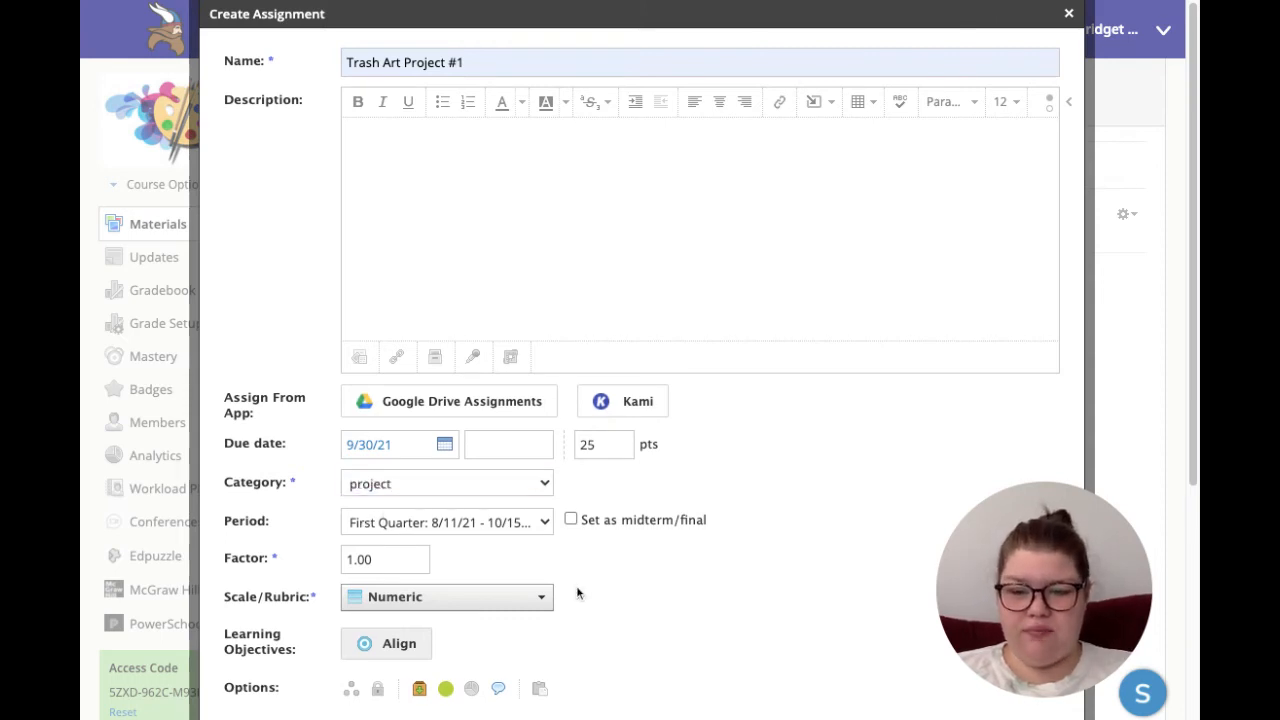
scroll(576, 585, "down", 1)
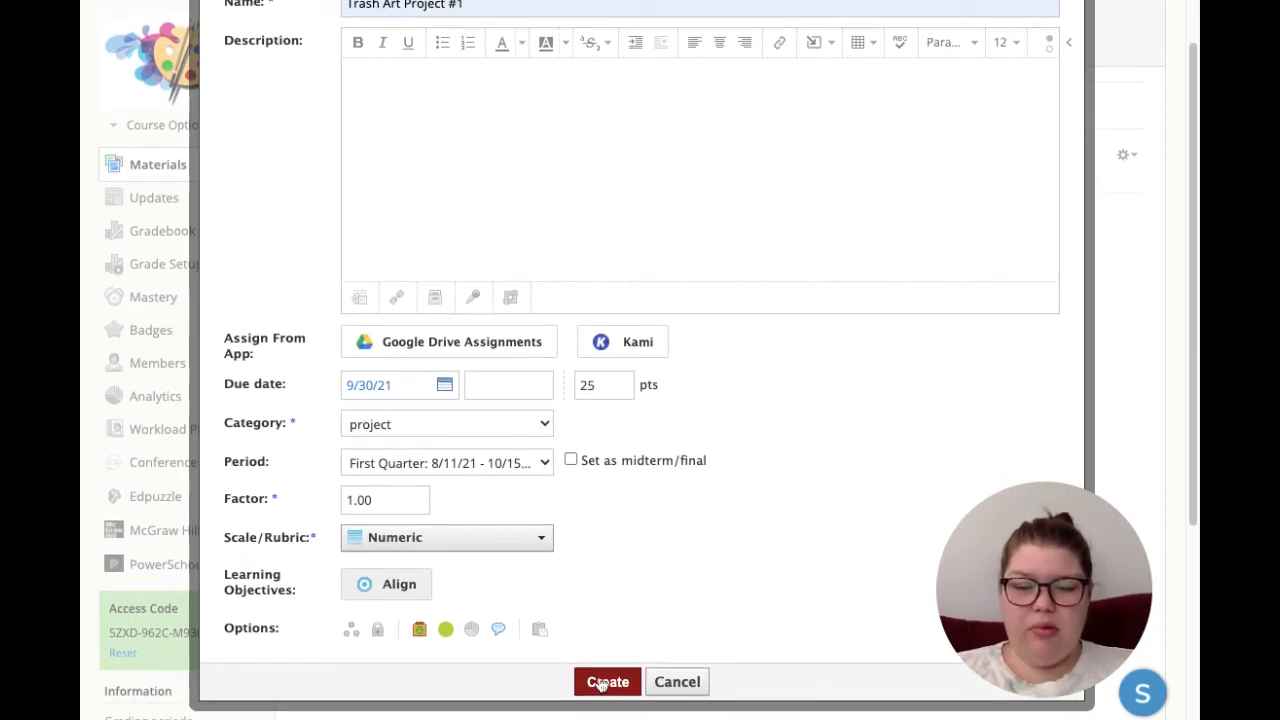
left_click(603, 684)
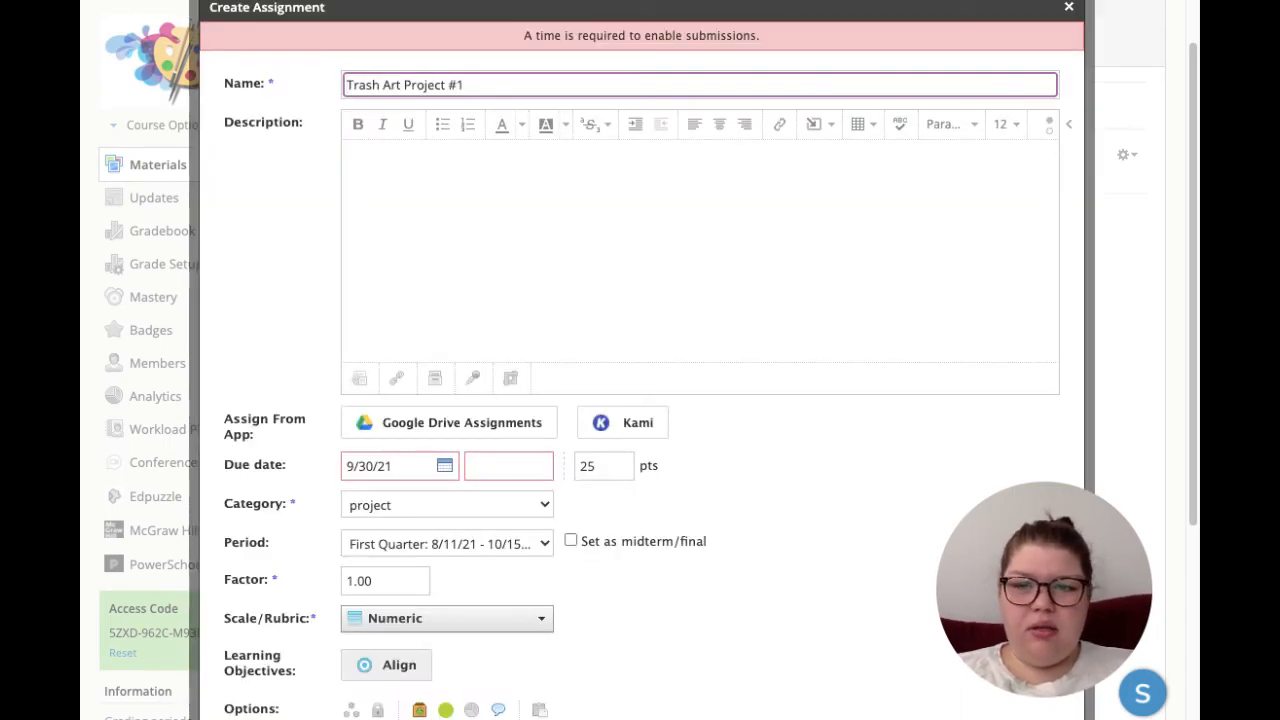
Set the assignment's due time to 11:59PM and create the assignment.
scroll(640, 360, "down", 1)
left_click(510, 444)
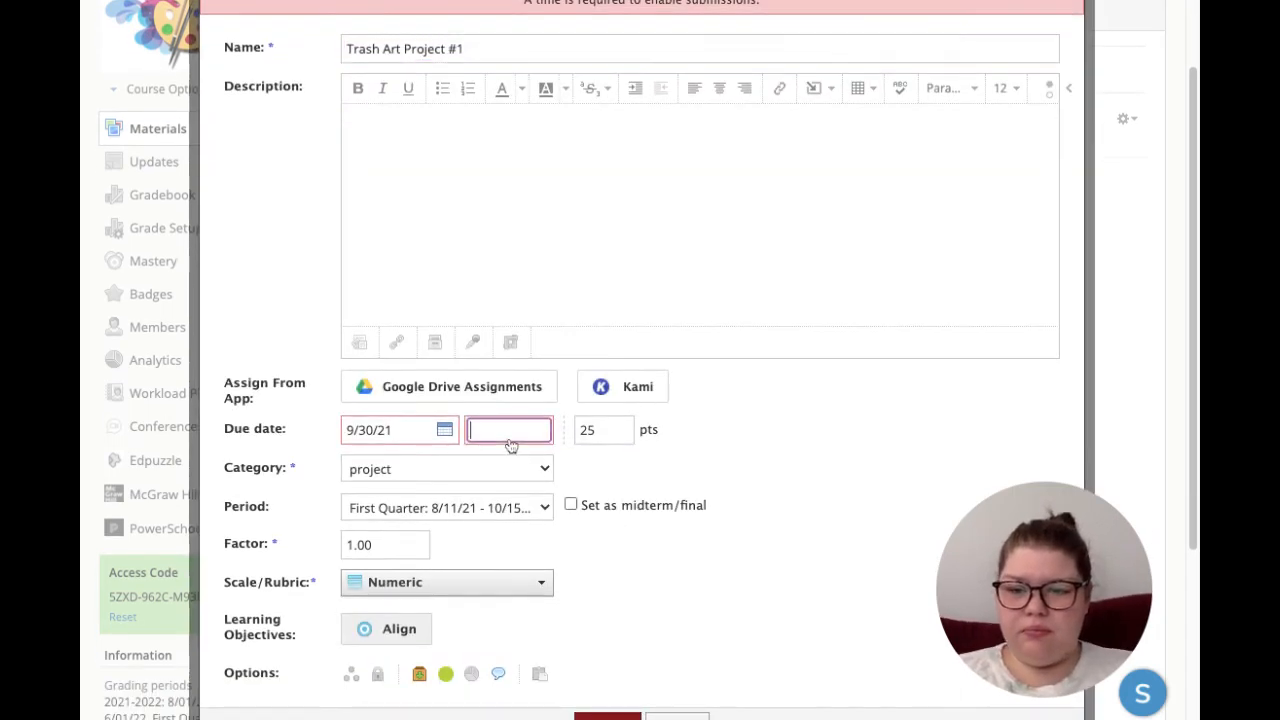
type("11:59PM")
scroll(578, 517, "down", 3)
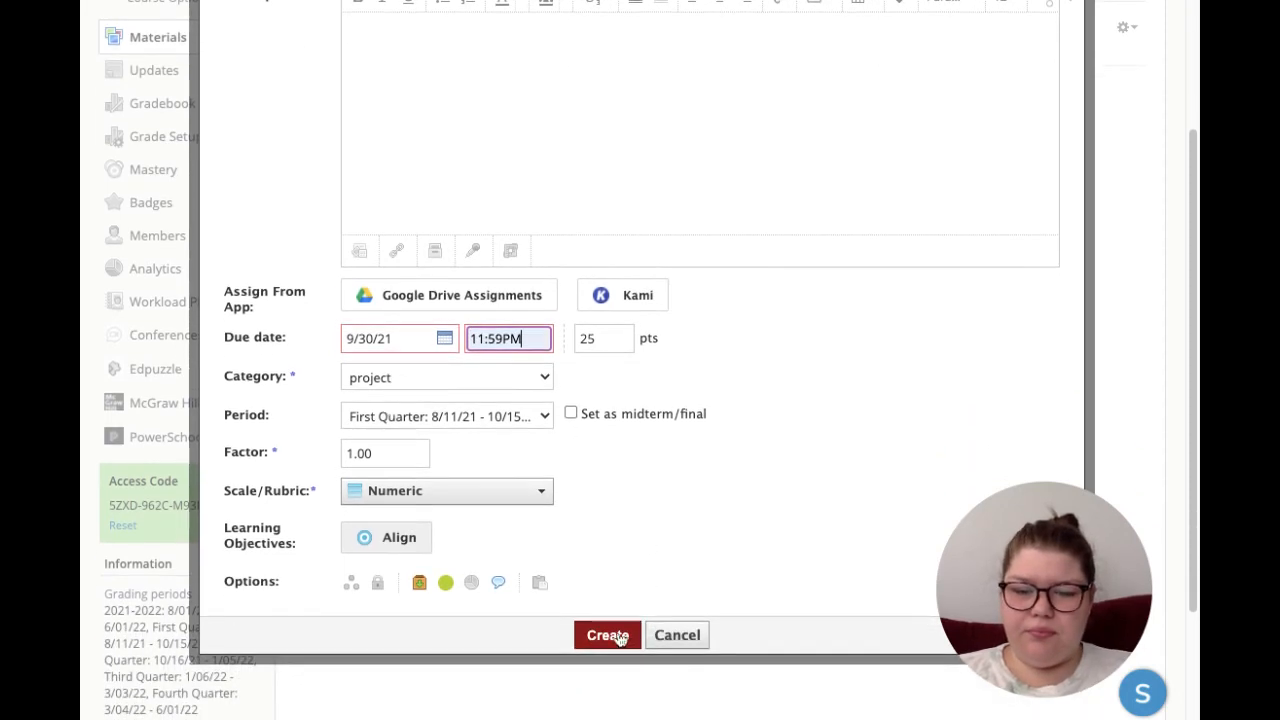
left_click(620, 638)
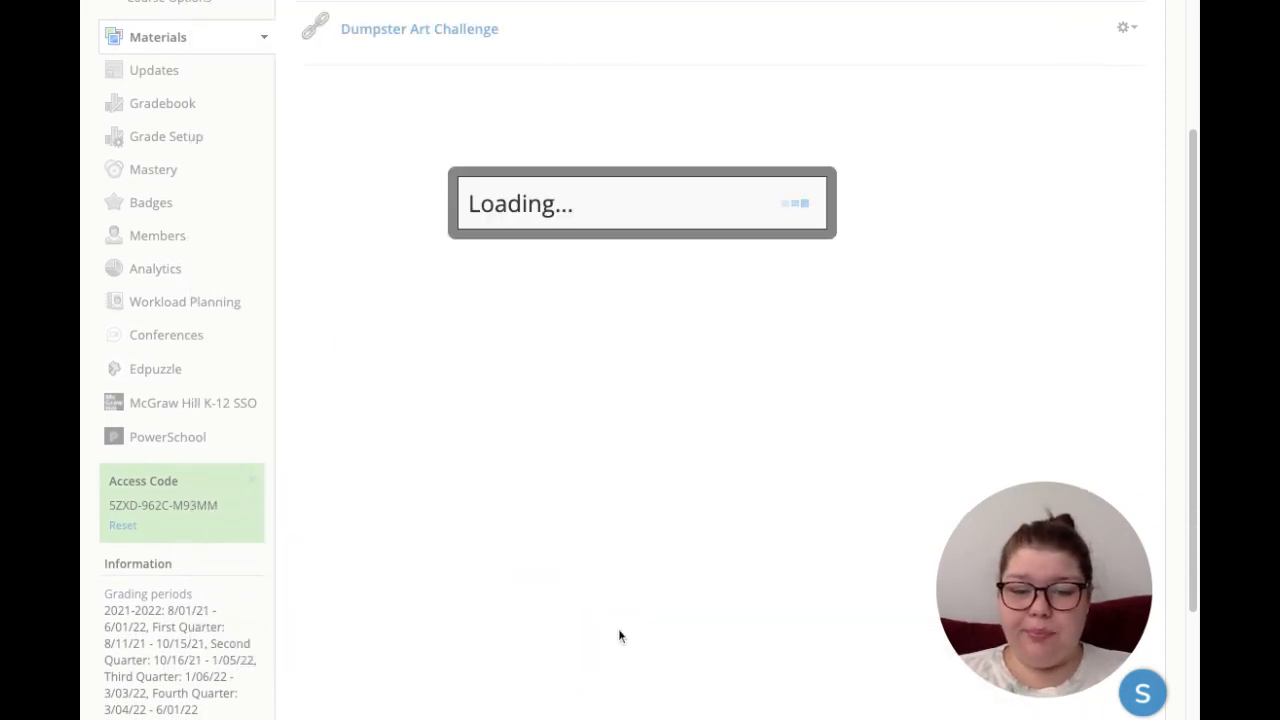
Start a new page in the Trash Art folder and title it "Trash Art Directions".
scroll(677, 367, "up", 2)
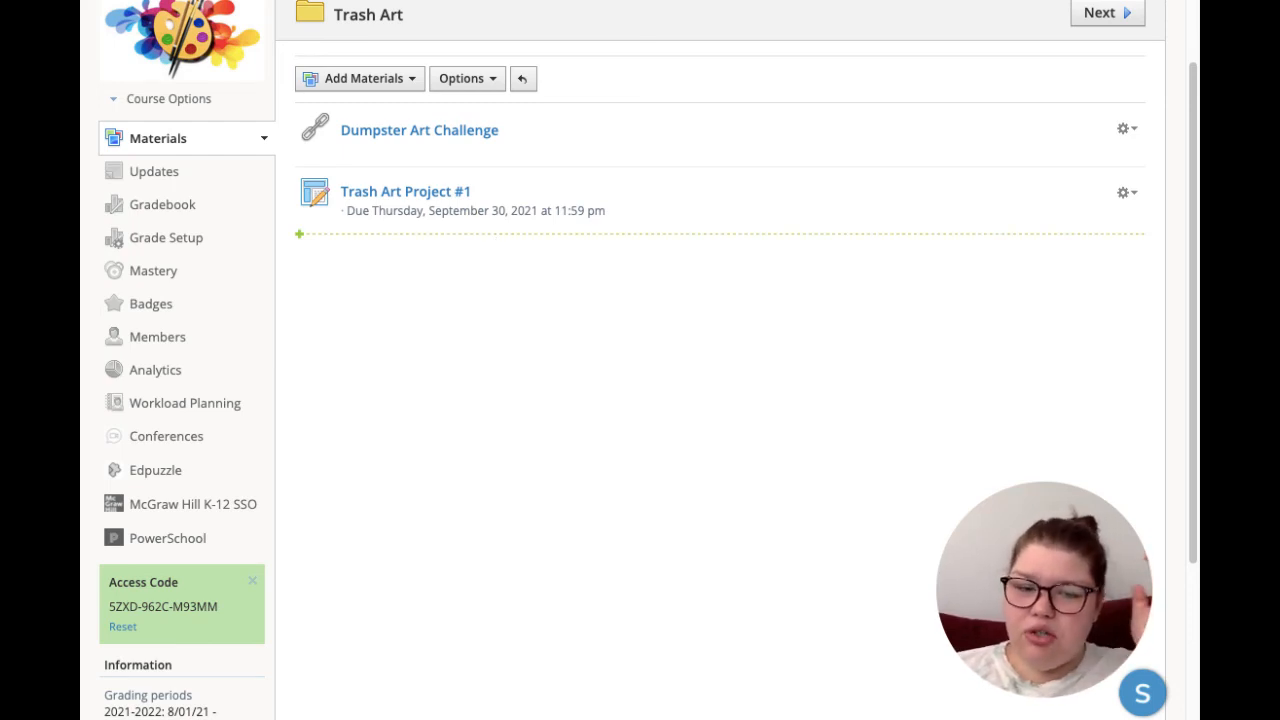
left_click(341, 82)
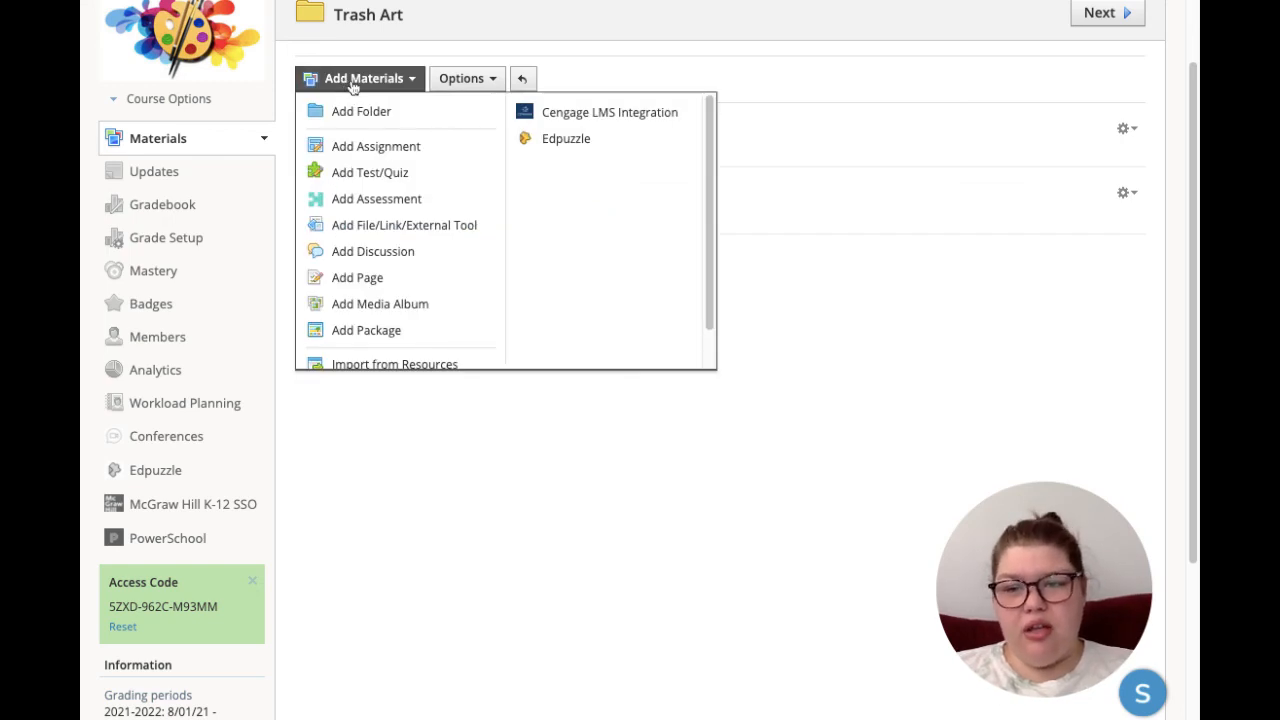
left_click(357, 280)
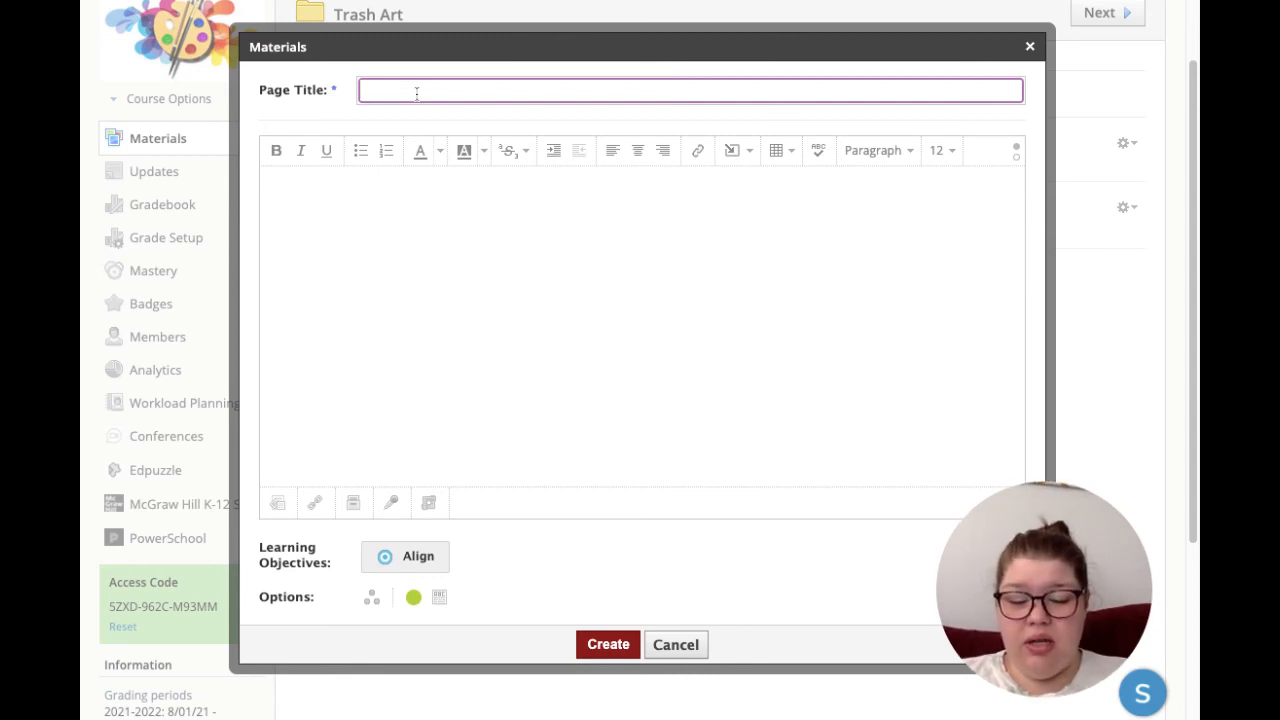
type("Trash Ar")
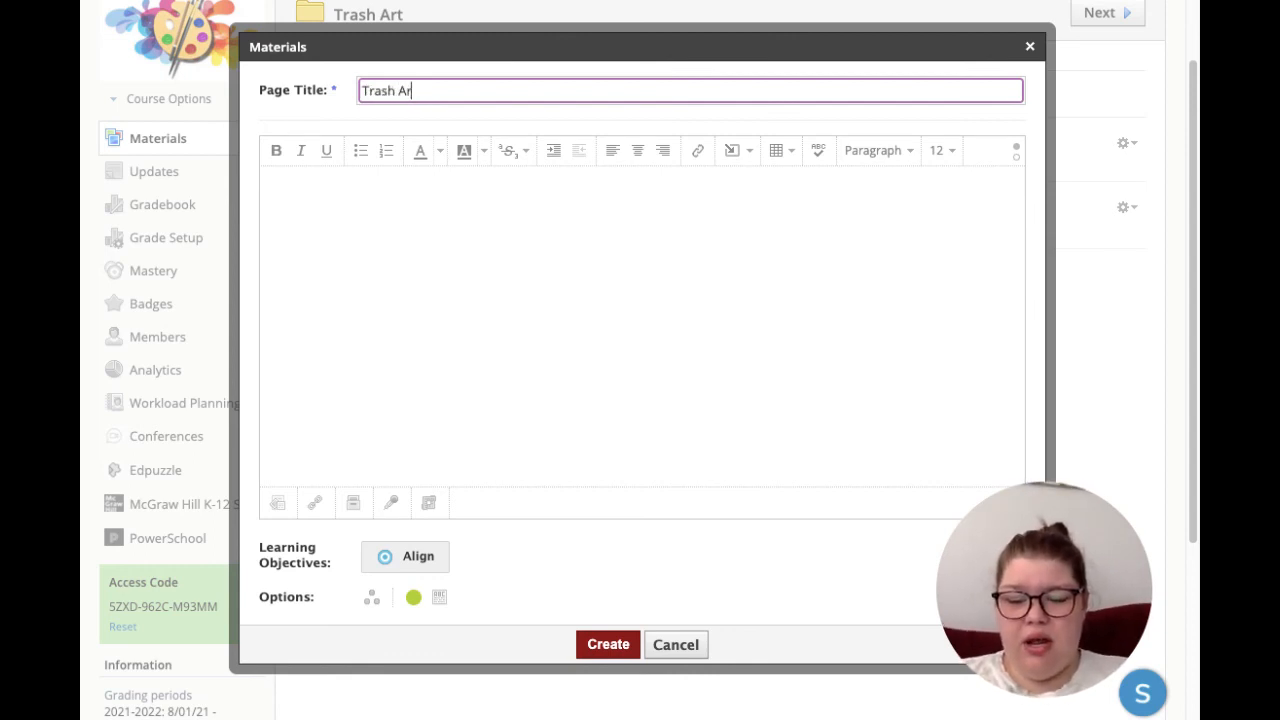
type("t Directions")
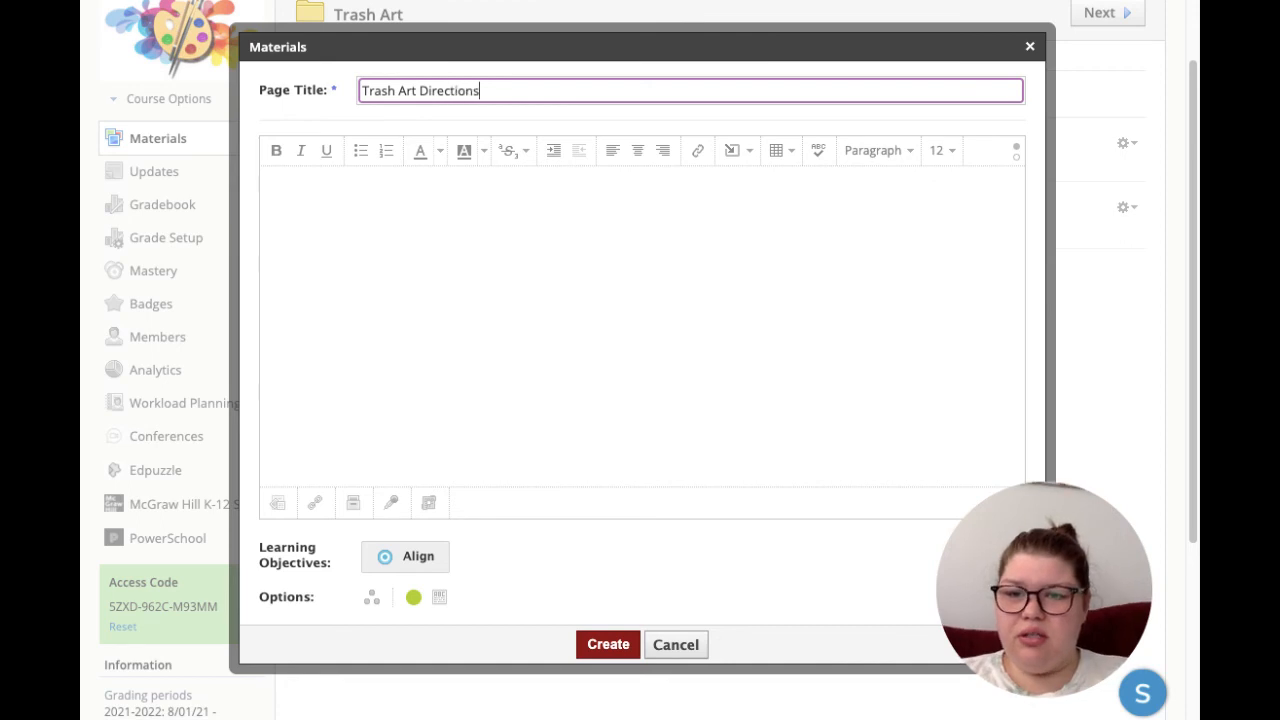
Write "step 1", "step 2" and "step 3" on separate lines of the page and create it with its content displayed inline.
left_click(419, 258)
type("step 1")
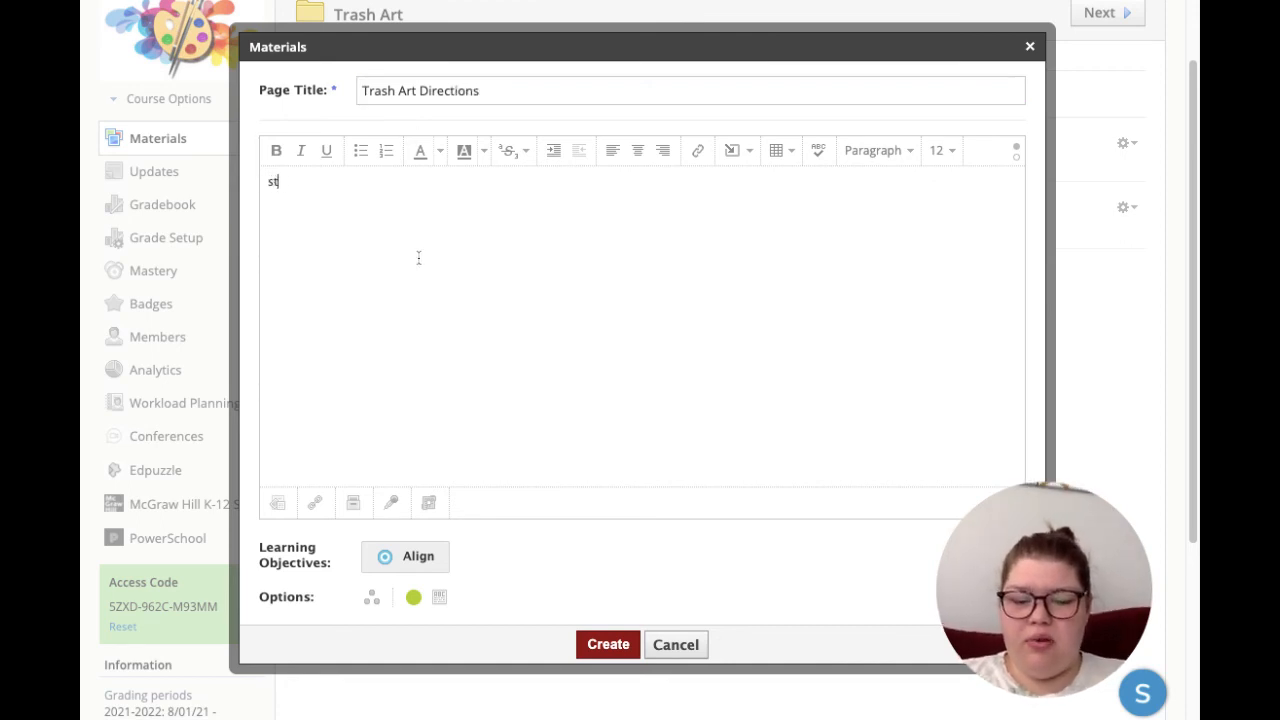
key("Return")
type("step 2")
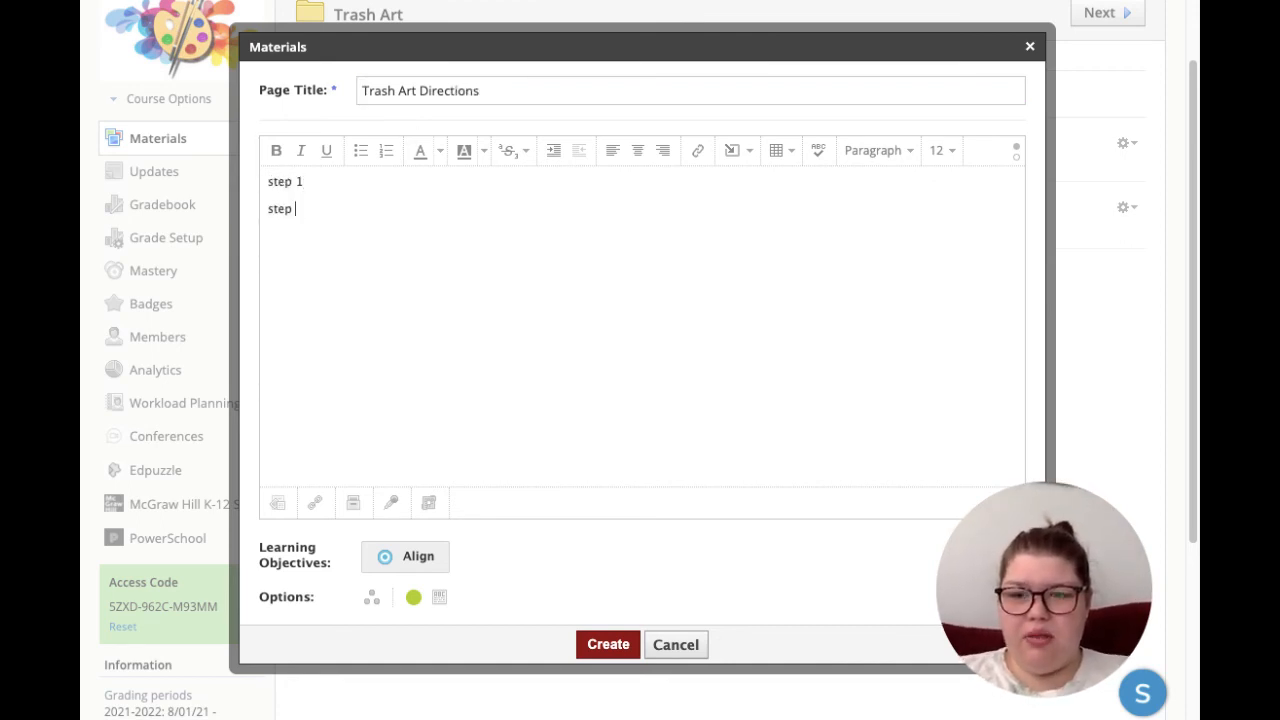
key("Return")
type("step 3")
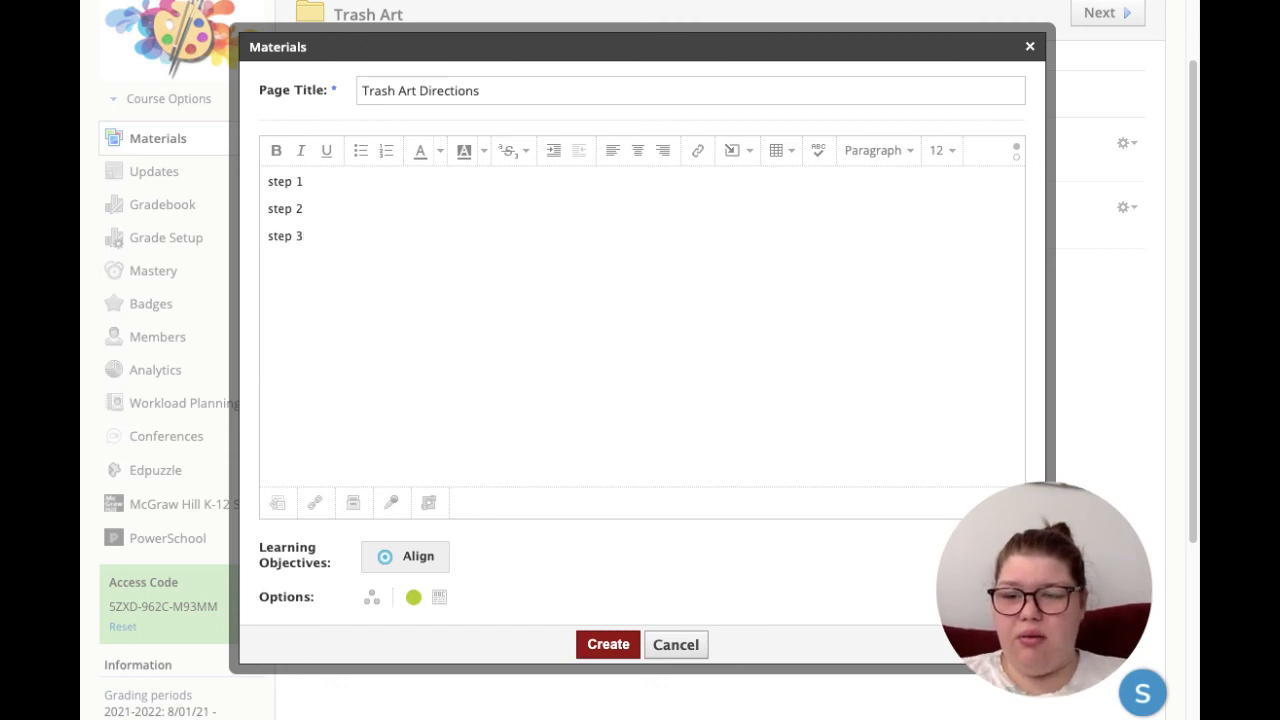
left_click(441, 600)
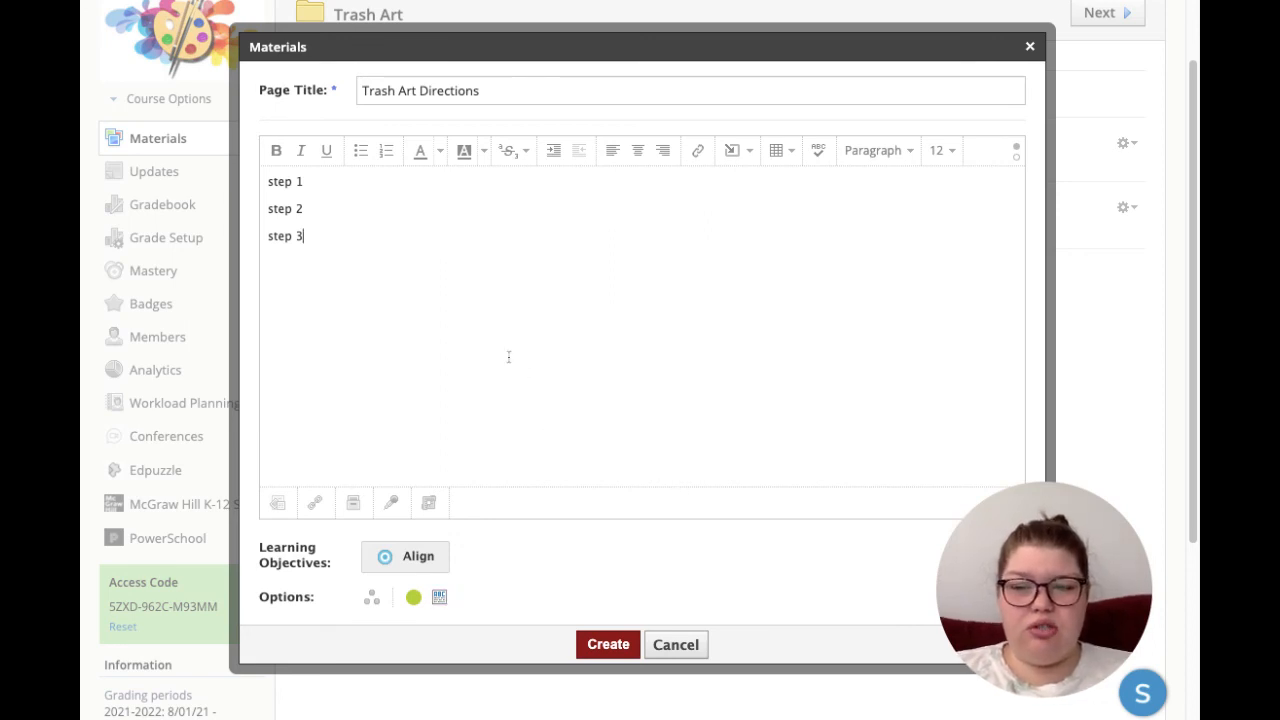
left_click(609, 646)
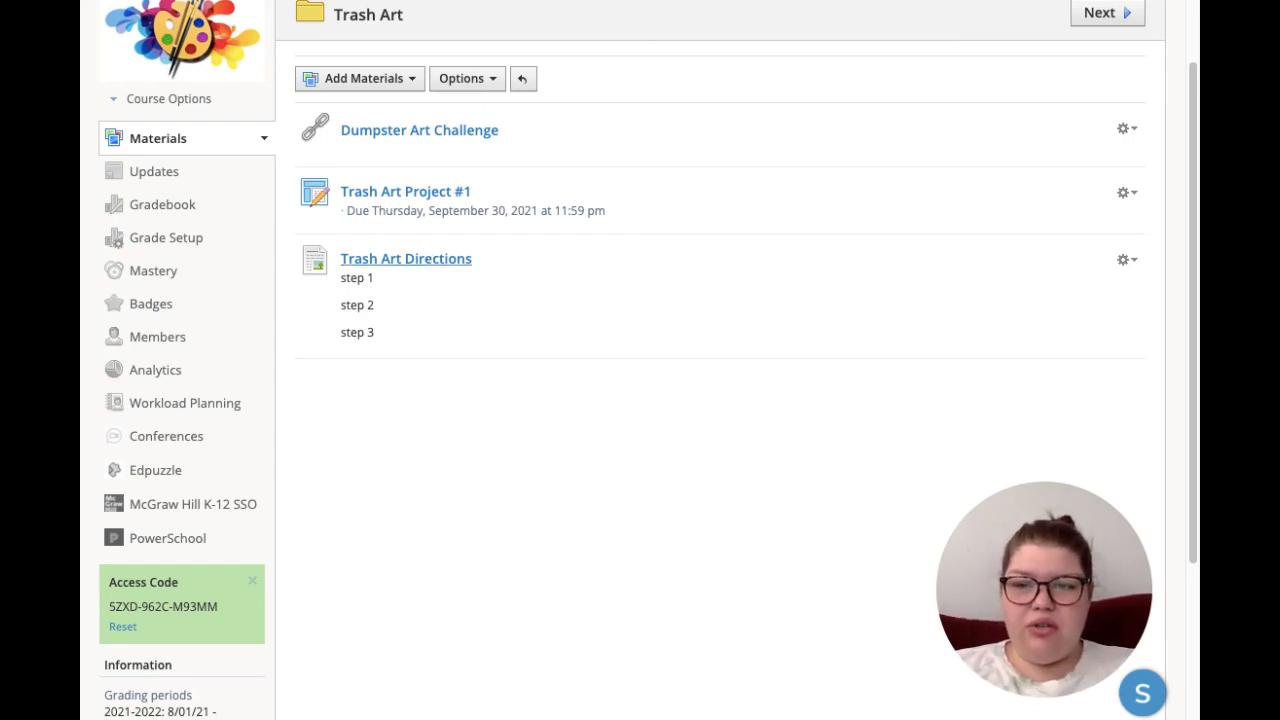
Move the Trash Art Directions page to the top of the folder, above the Dumpster Art Challenge link.
scroll(432, 260, "up", 1)
scroll(422, 350, "up", 1)
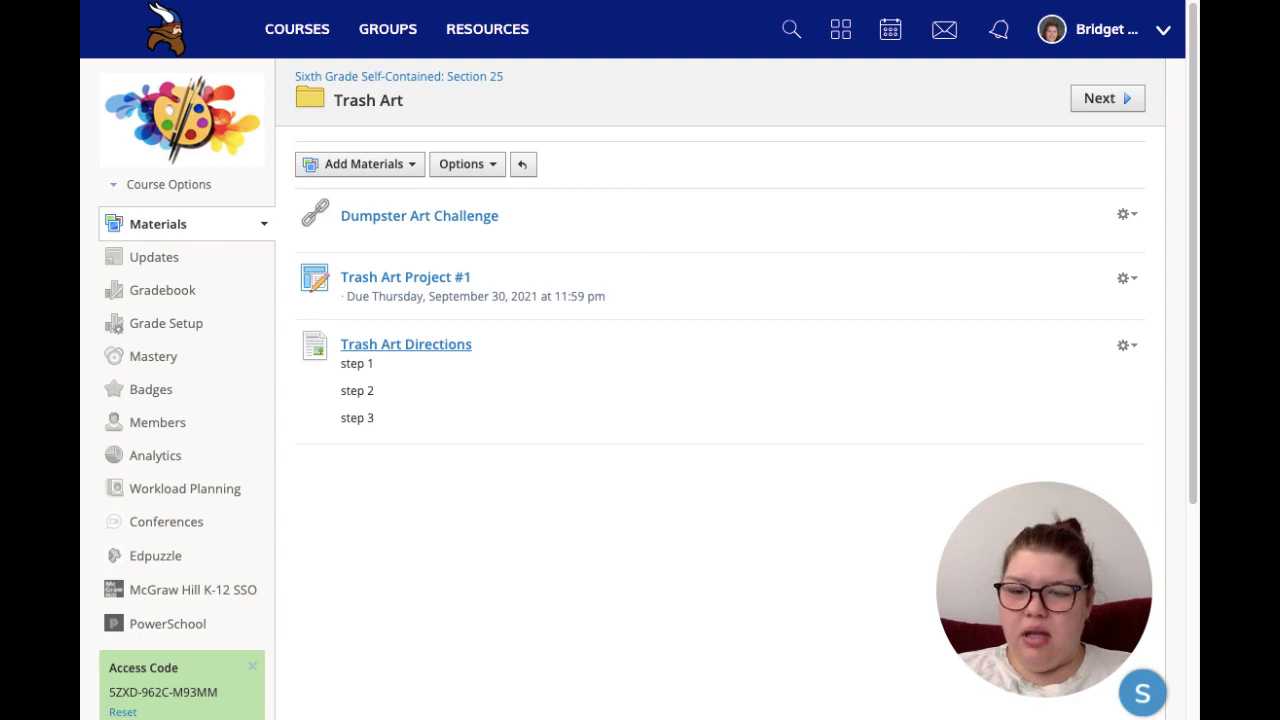
left_click_drag(406, 344, 406, 212)
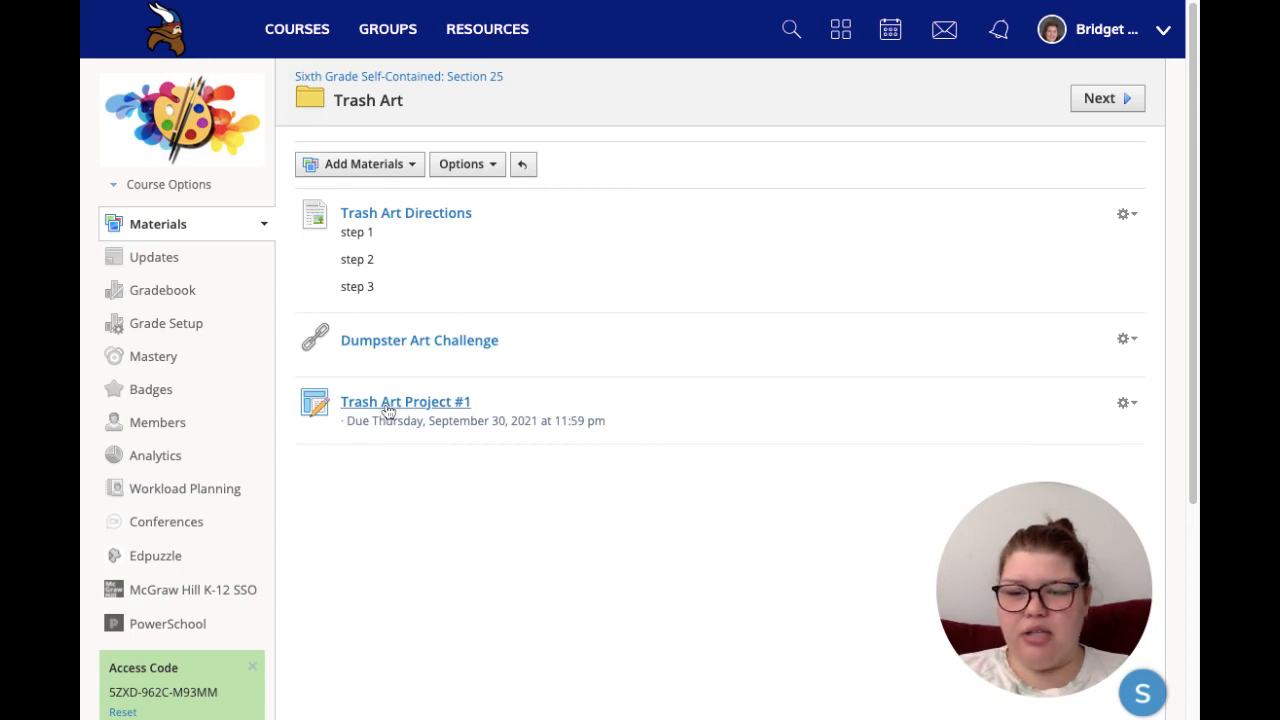
mouse_move(388, 411)
left_mouse_down()
mouse_move(392, 337)
mouse_move(401, 420)
left_mouse_up()
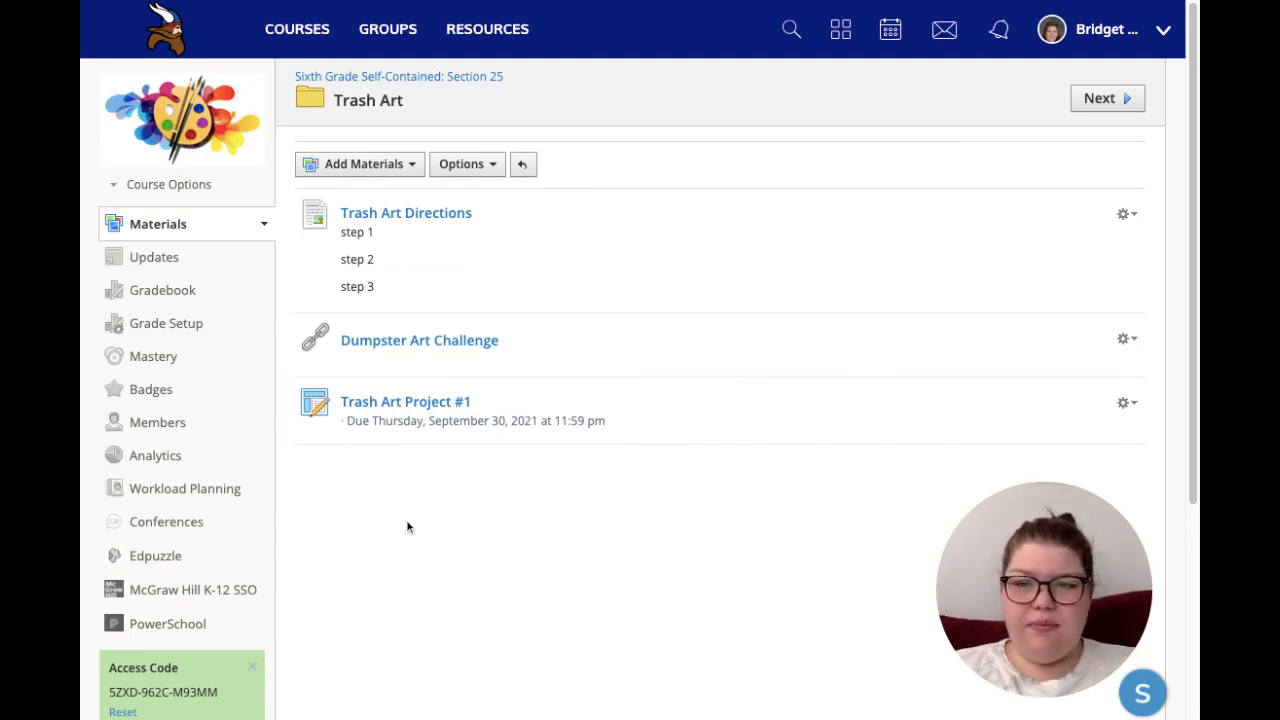